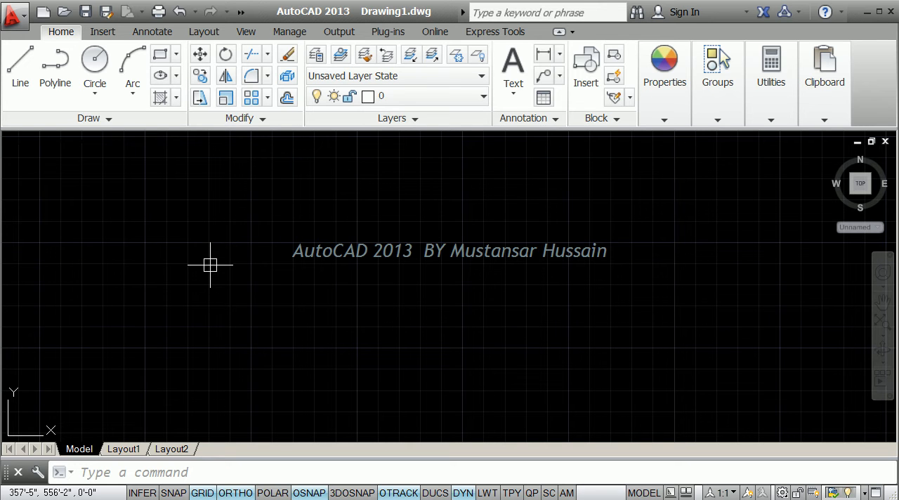
Draw a 12 by 12 inch square with the Rectangle command, using relative coordinates from a freely picked first corner.
text(ec)
key(Return)
click(227, 328)
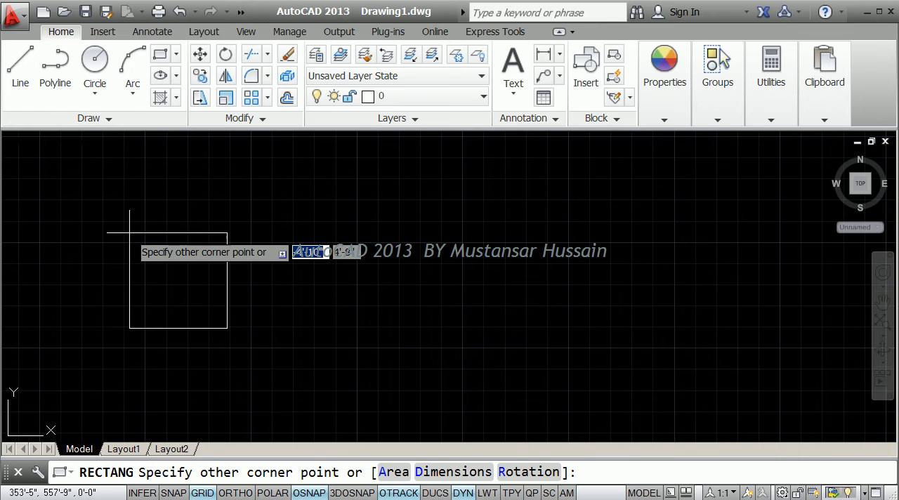
text(@)
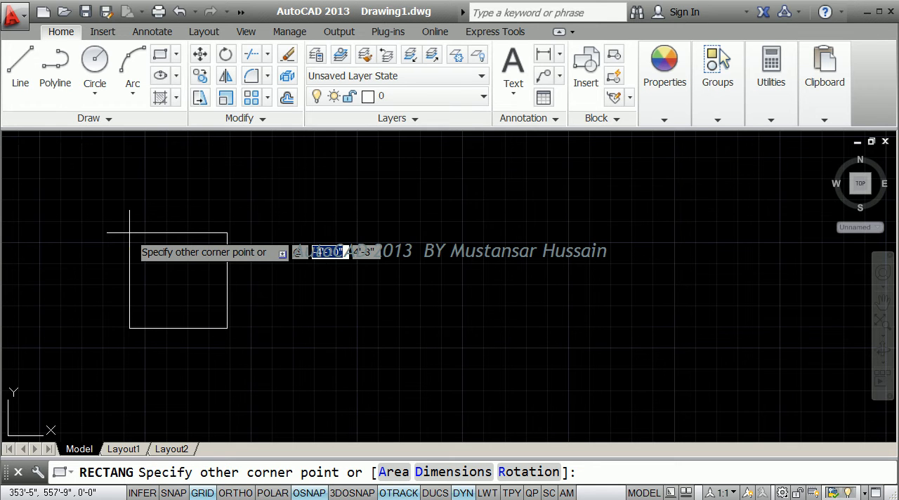
text(12)
key(Tab)
text(12)
key(Return)
Add aligned dimensions to the square's top edge and left edge, placed outside the shape.
scroll(239, 323, up, 6)
text(dal)
key(Return)
key(Return)
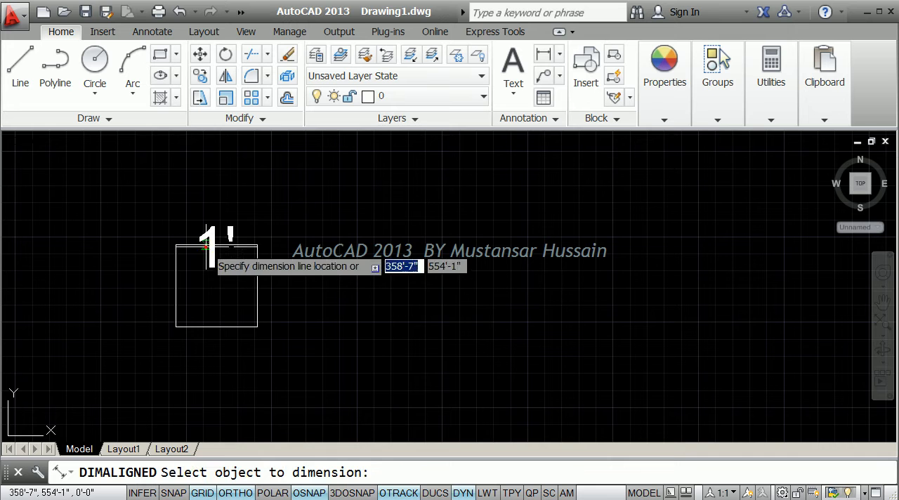
click(201, 245)
click(191, 205)
key(Return)
key(Return)
click(176, 272)
click(126, 277)
scroll(211, 246, up, 3)
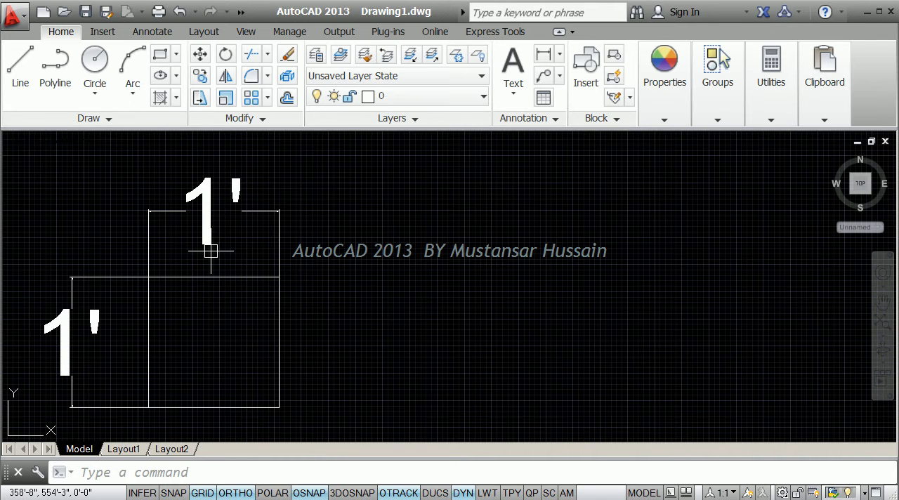
scroll(211, 251, down, 2)
scroll(271, 247, up, 1)
scroll(227, 241, down, 3)
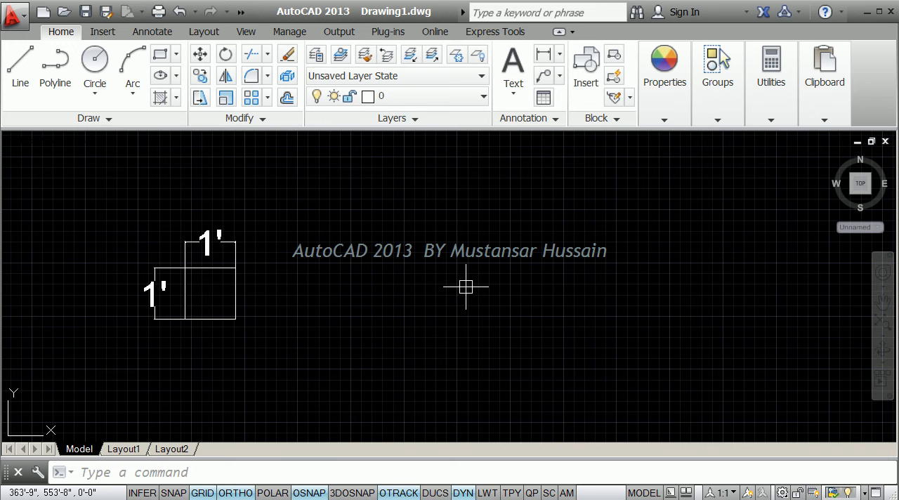
scroll(234, 294, up, 2)
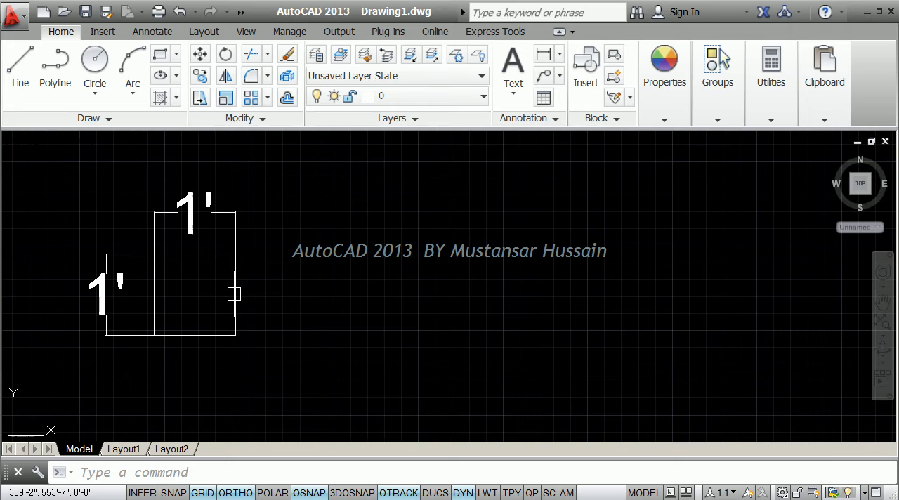
click(234, 295)
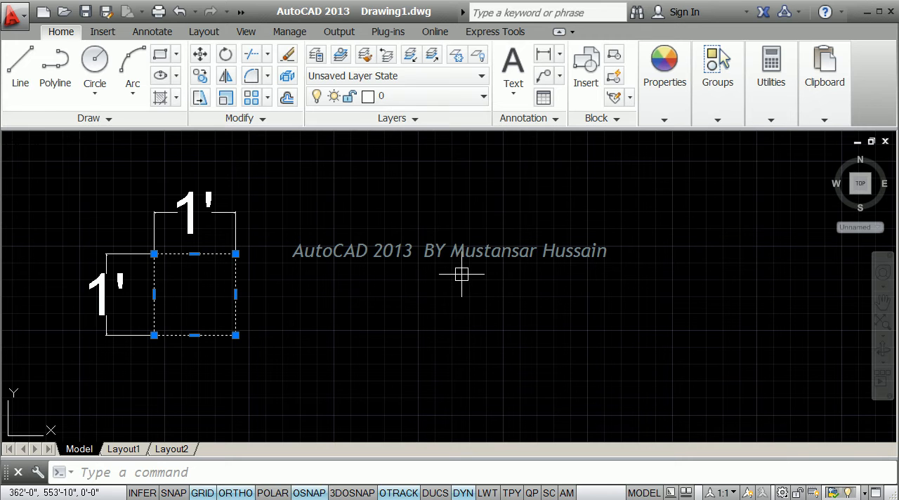
key(Escape)
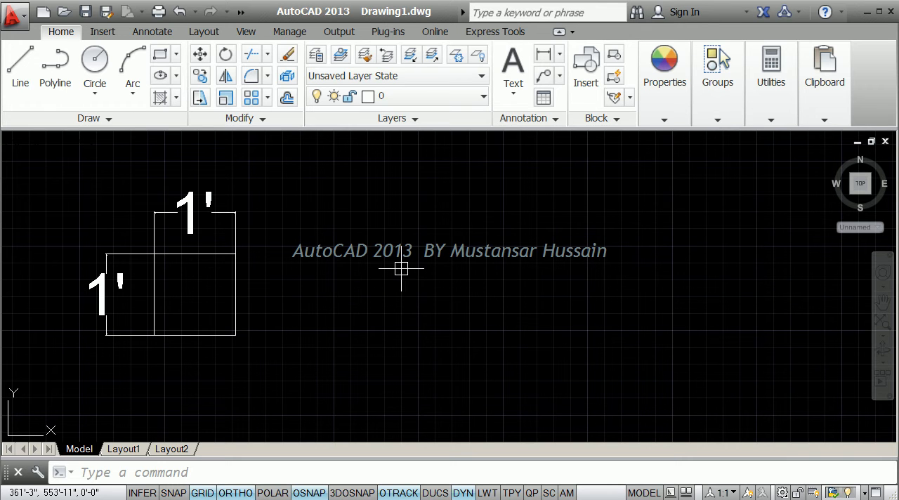
scroll(402, 268, down, 2)
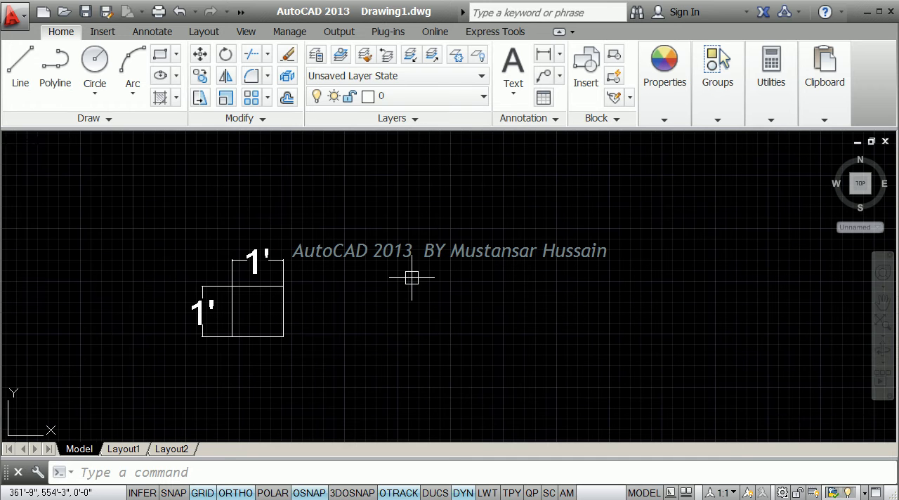
Copy the square together with its two dimensions 5' horizontally to the right, using its lower-right corner as base point.
text(ct o)
key(Return)
click(318, 380)
click(145, 208)
right_click(390, 213)
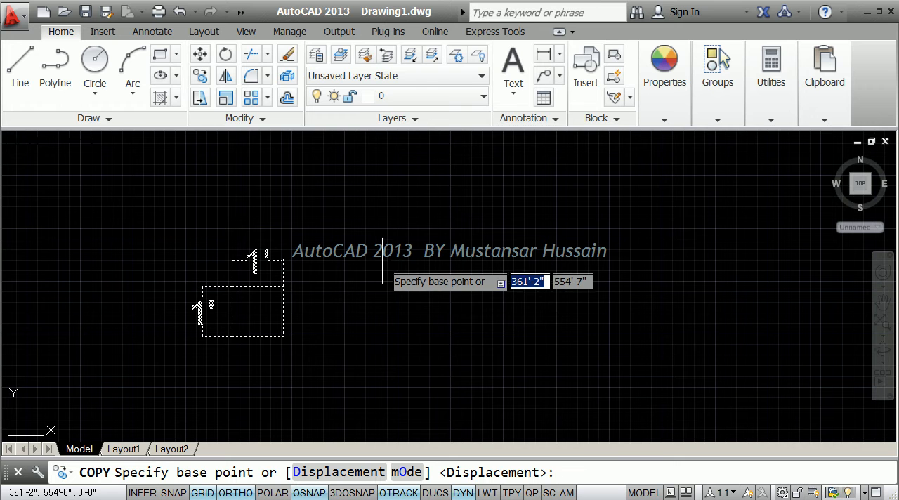
click(283, 337)
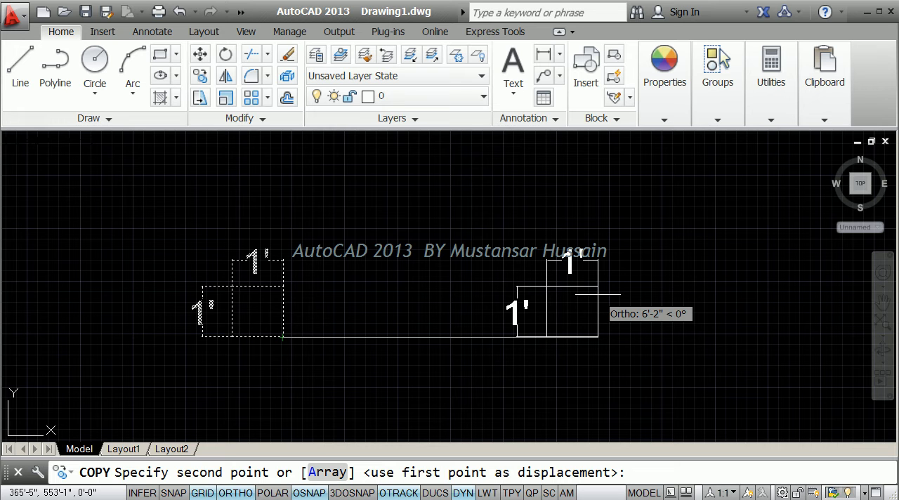
text(5)
key(Return)
key(Return)
Delete the width and height dimensions of both squares.
click(477, 347)
click(450, 305)
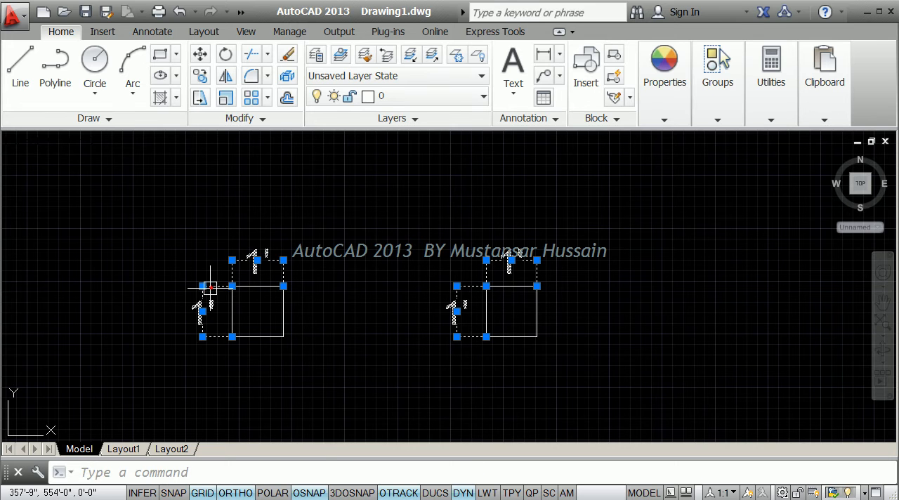
key(Delete)
Add an aligned dimension across the gap between the midpoints of the two squares' facing sides.
scroll(376, 302, up, 2)
middle_drag(368, 299, 356, 302)
text(da)
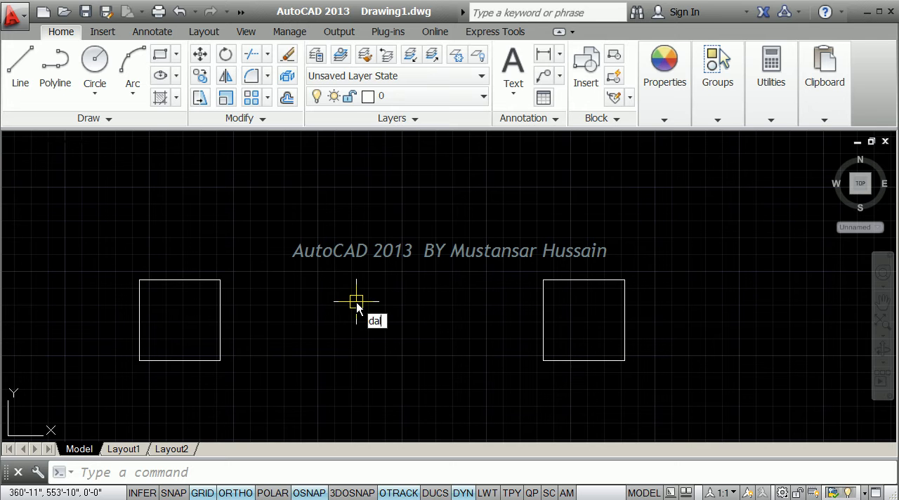
text(l)
key(Return)
click(220, 320)
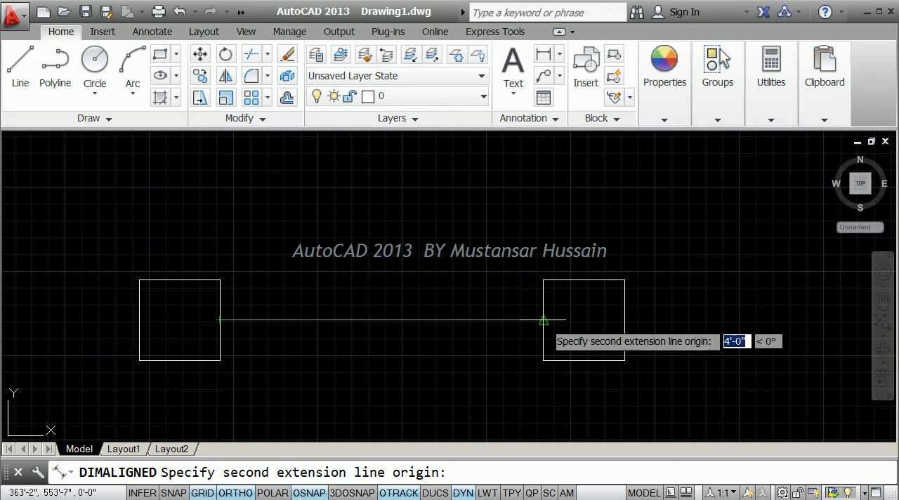
click(543, 321)
click(534, 321)
middle_drag(345, 322, 346, 296)
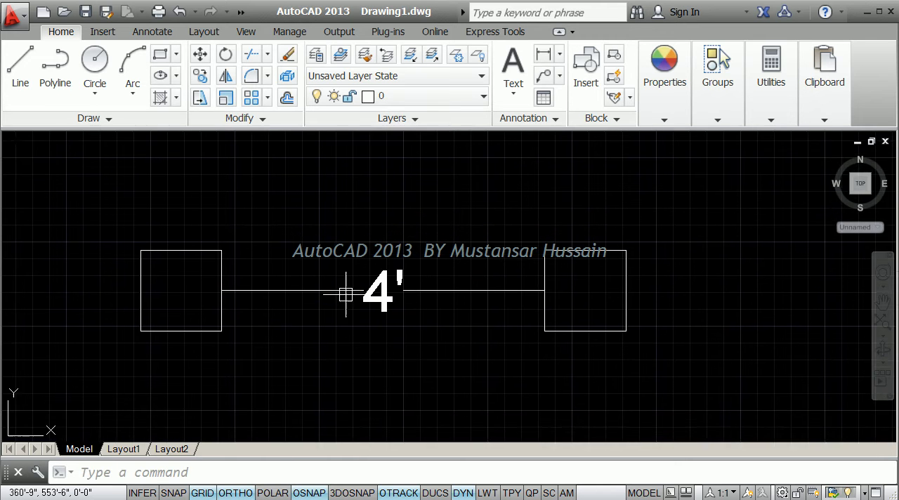
Add an aligned dimension to the top edge of the original square, placed above it.
key(Return)
key(Return)
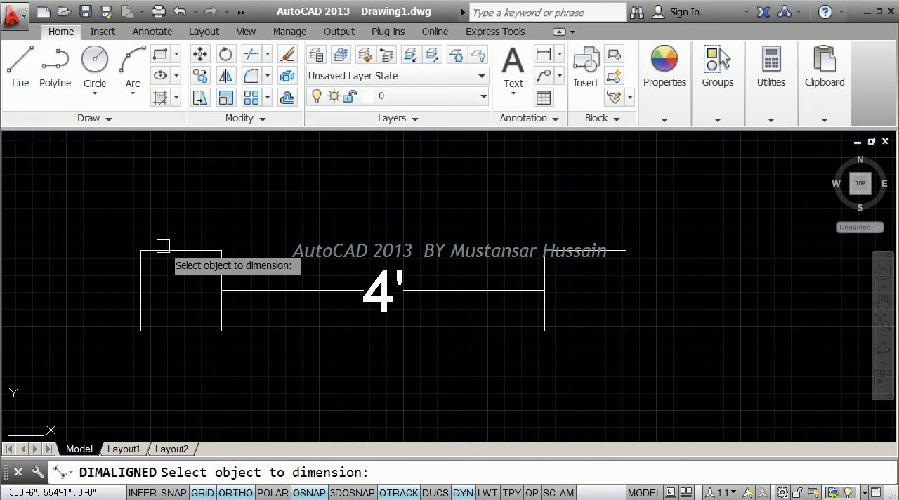
click(161, 250)
click(165, 202)
middle_drag(215, 184, 264, 198)
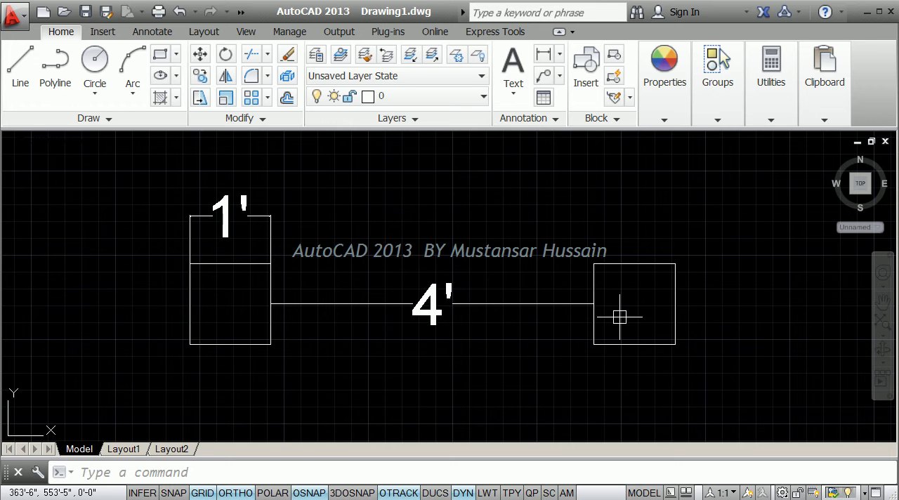
Delete the copied square and the dimension of the gap between the squares.
scroll(537, 293, down, 2)
click(464, 294)
click(641, 350)
click(513, 266)
key(Delete)
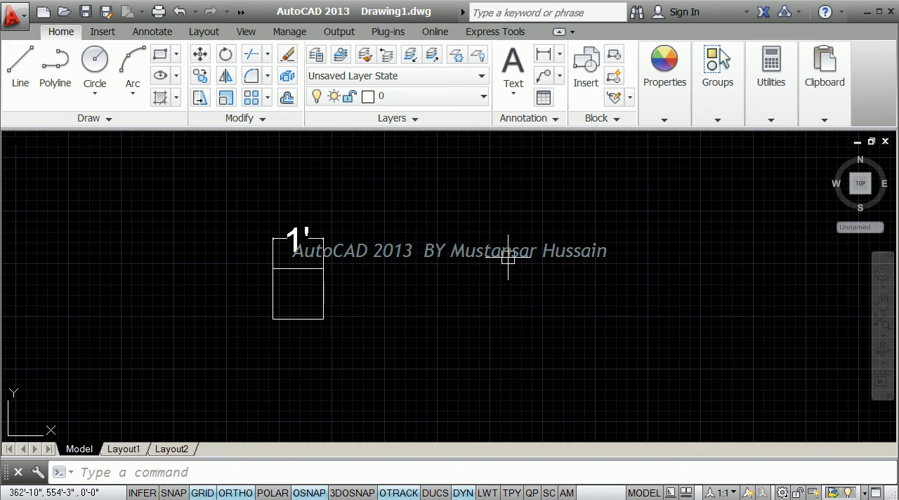
Copy the square without its dimension 6' horizontally to the right, using a base point picked in empty space below it.
text(o)
key(Return)
click(352, 341)
click(311, 298)
key(Return)
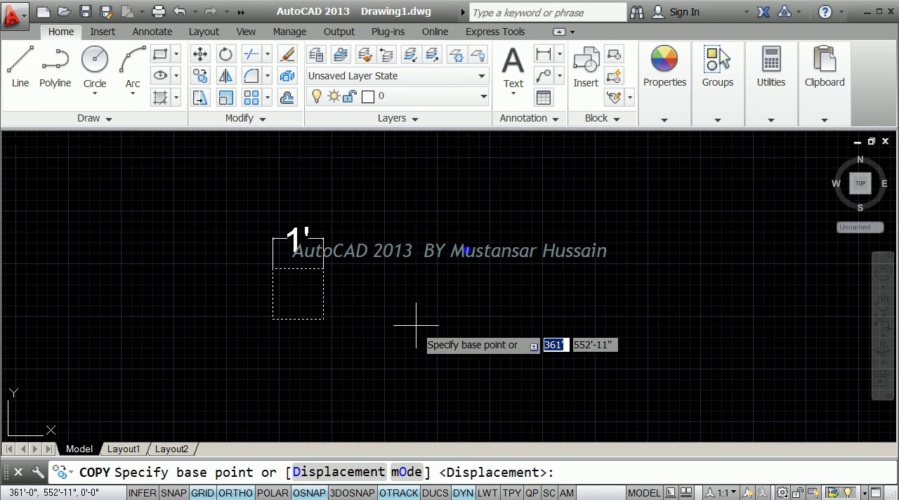
middle_drag(391, 314, 351, 312)
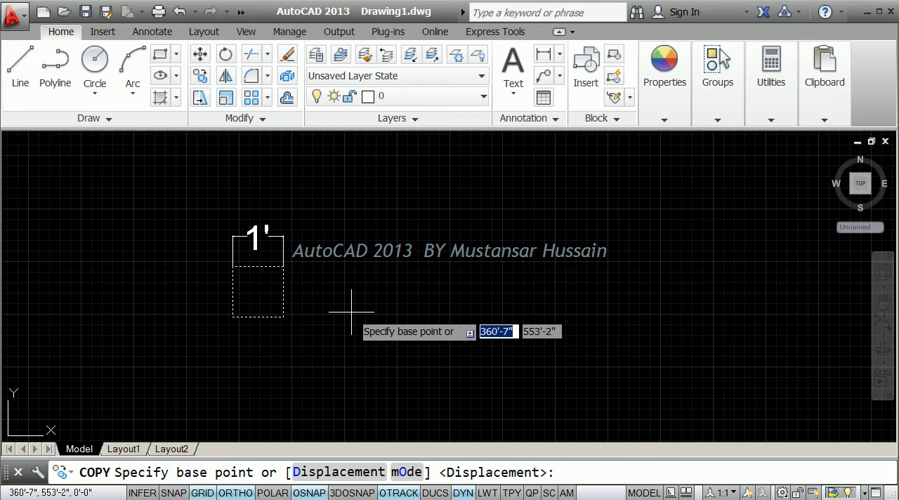
click(313, 338)
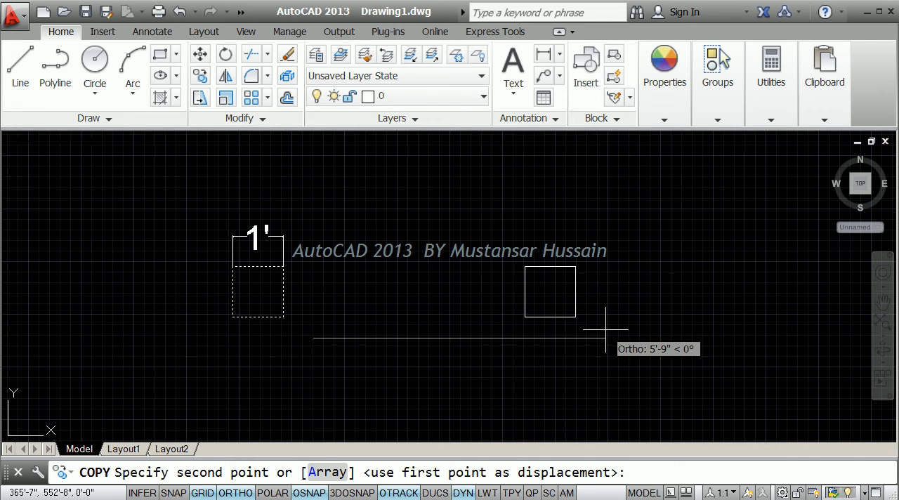
text(3)
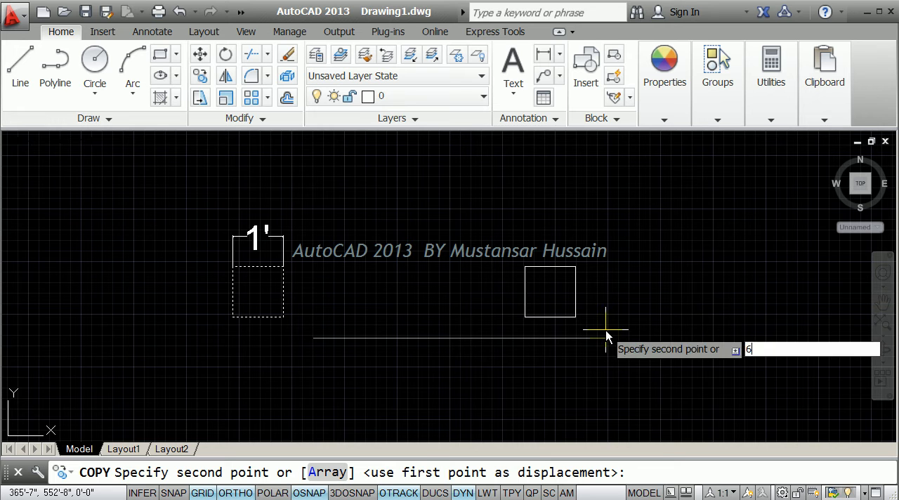
key(Return)
key(Return)
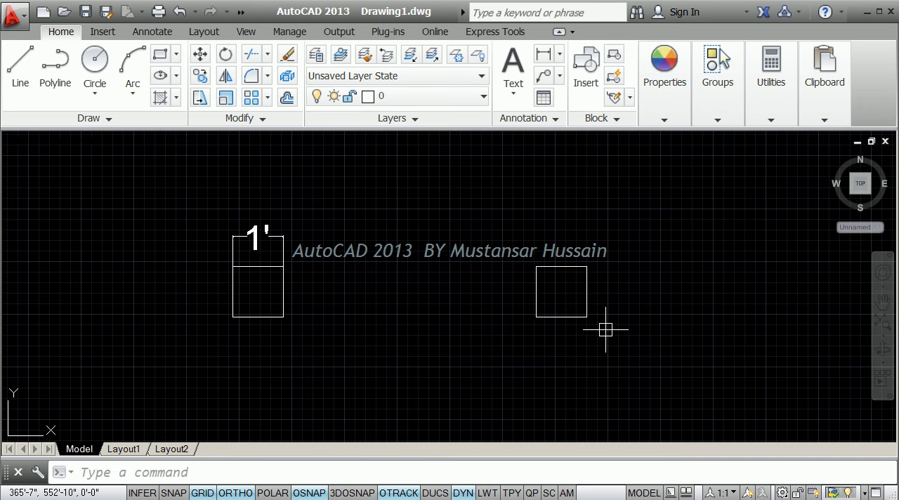
Add a linear dimension across the gap between the midpoints of the two squares' facing sides.
click(543, 55)
click(284, 292)
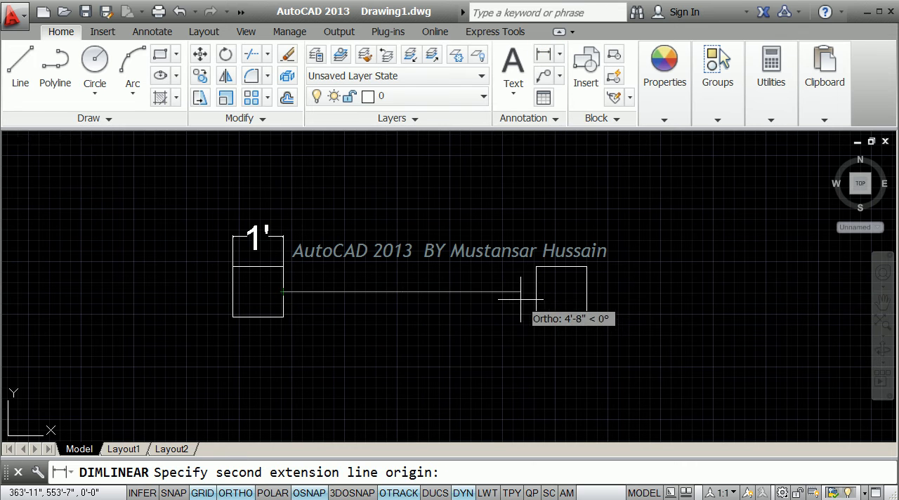
click(536, 293)
click(536, 294)
middle_drag(415, 304, 354, 321)
Delete the copied square together with the linear gap dimension.
click(559, 355)
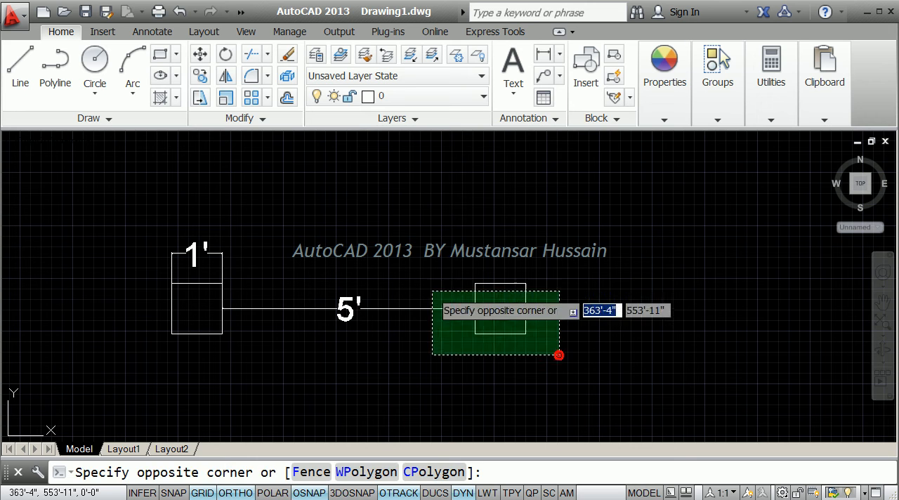
click(410, 261)
key(Delete)
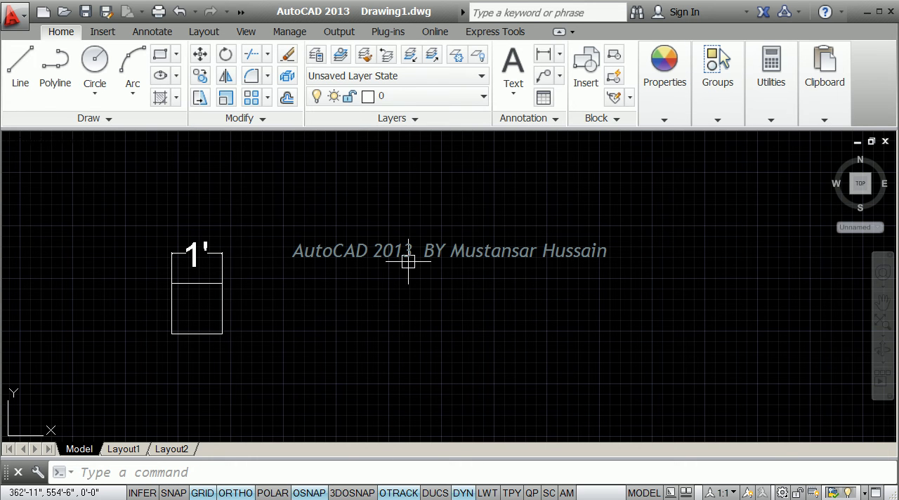
Stretch the square's right side outward by 12 inches using its midpoint grip.
click(226, 310)
scroll(227, 309, up, 2)
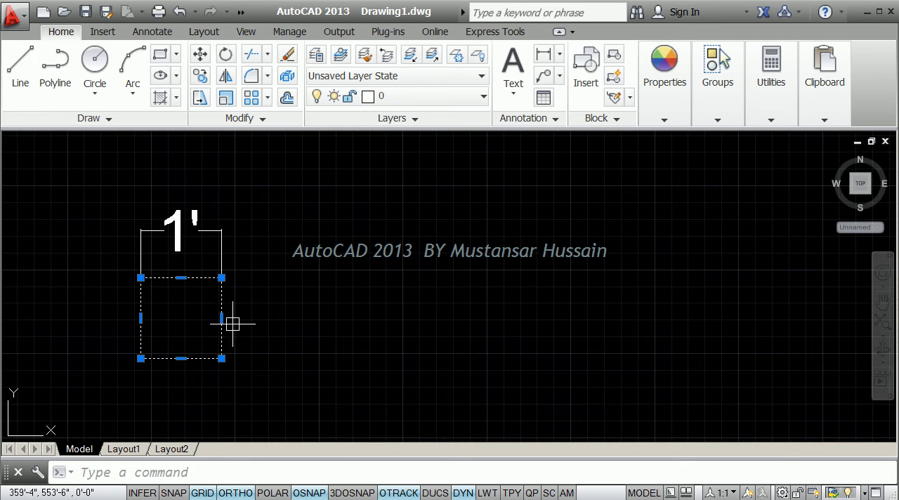
click(254, 343)
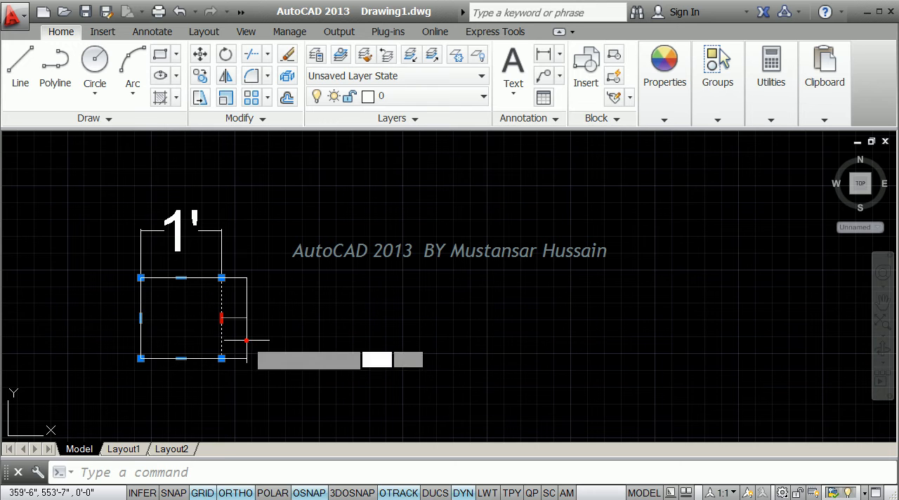
text(12)
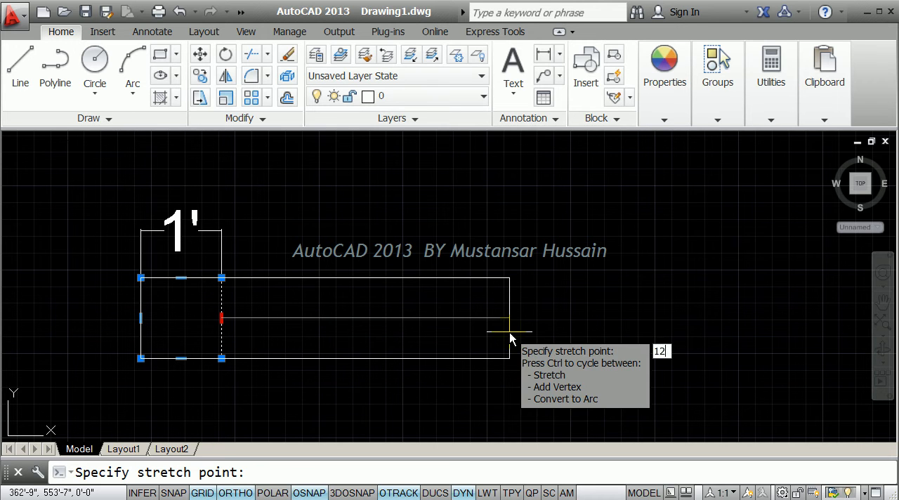
key(Return)
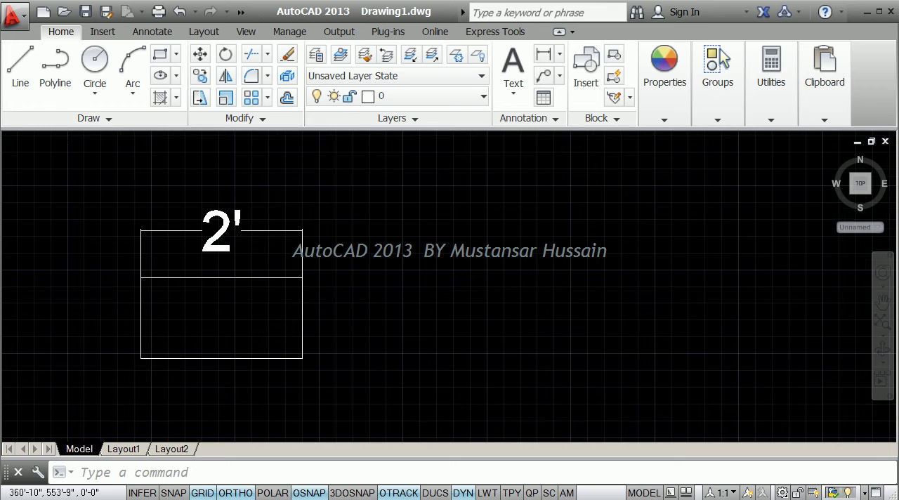
Copy the widened rectangle without its dimension 7' horizontally to the right, using a base point in empty space below it.
scroll(277, 304, down, 2)
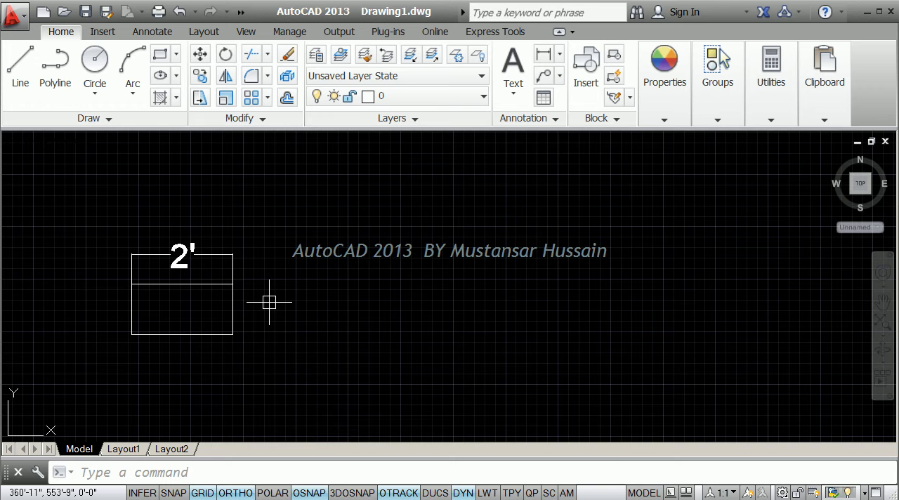
text(o)
key(Return)
click(198, 313)
click(251, 345)
key(Return)
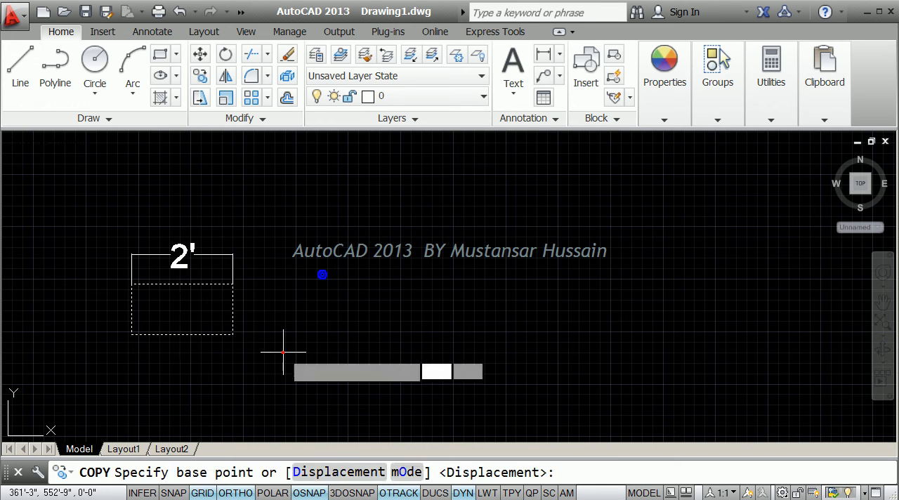
click(283, 351)
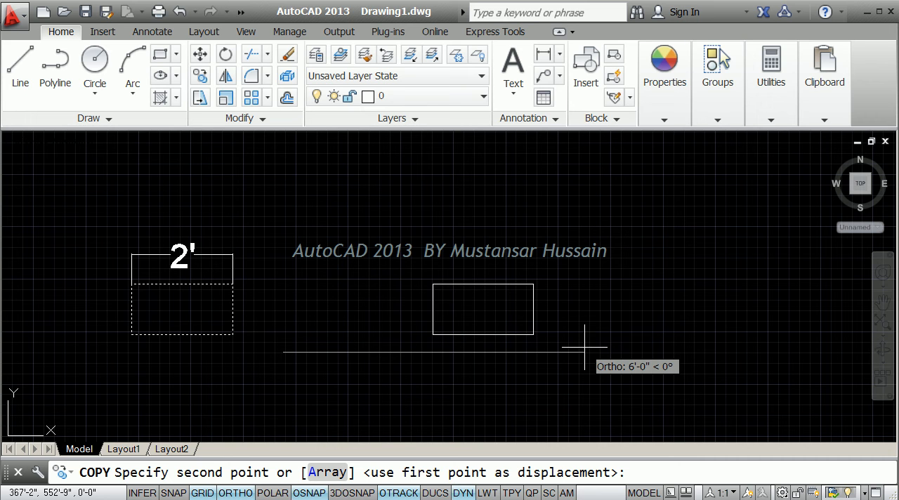
text(7)
key(Return)
key(Return)
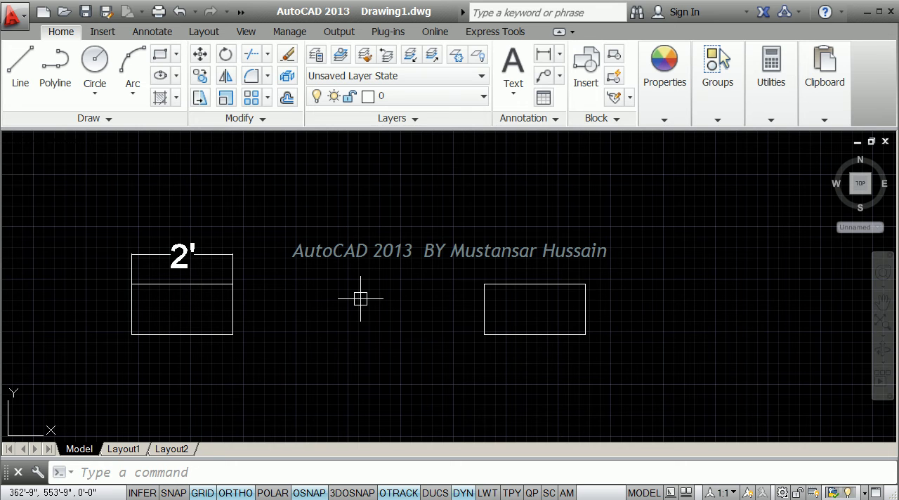
Add a linear dimension across the gap between the midpoints of the two rectangles' facing sides, with its line between those points.
click(546, 54)
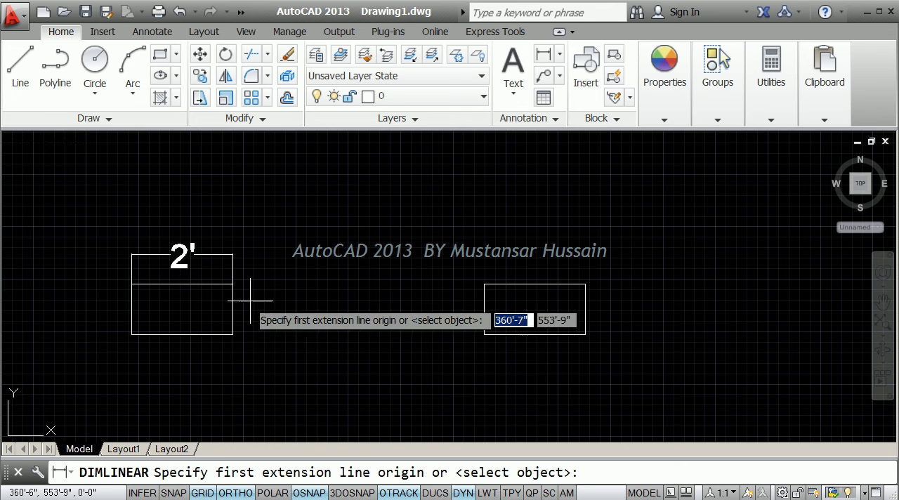
click(233, 309)
click(484, 310)
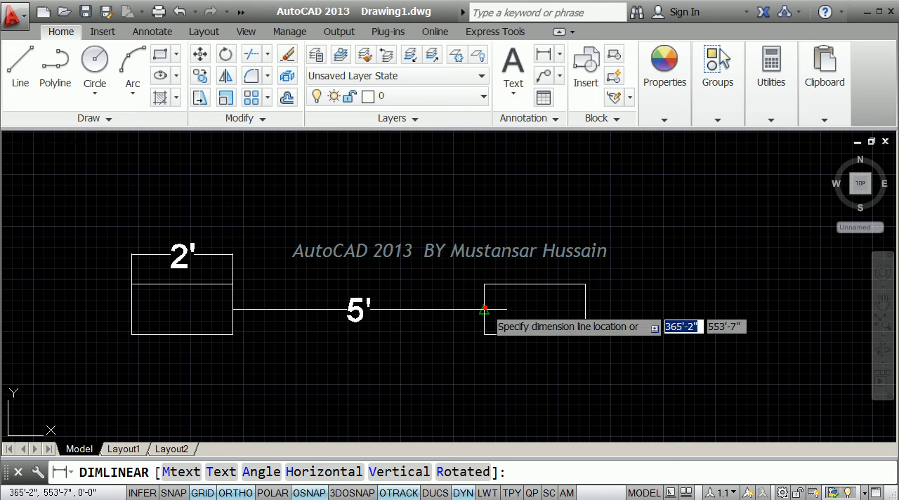
click(485, 309)
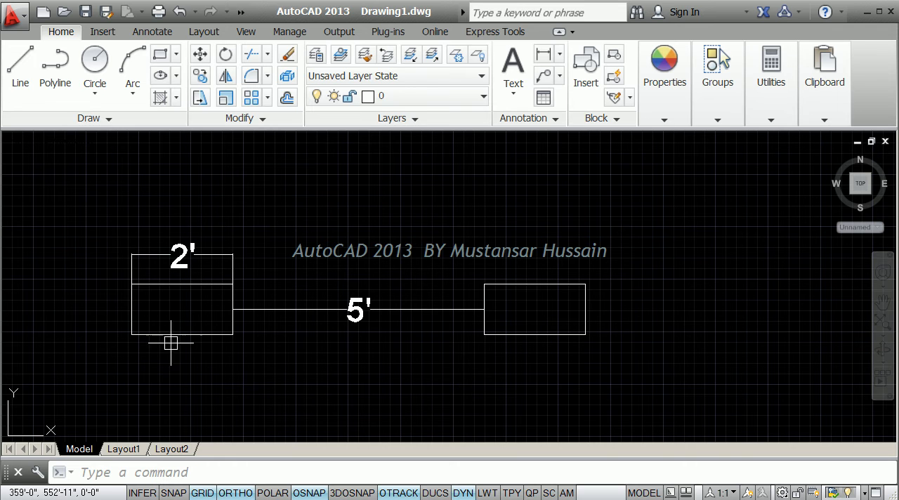
Delete the copied rectangle with the gap dimension, and the width dimension above the original rectangle.
click(573, 380)
click(341, 258)
key(Delete)
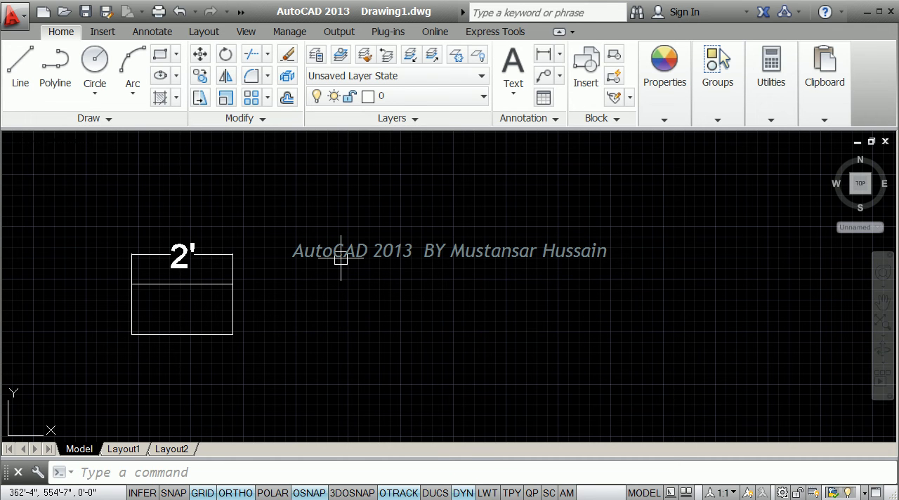
click(217, 258)
key(Delete)
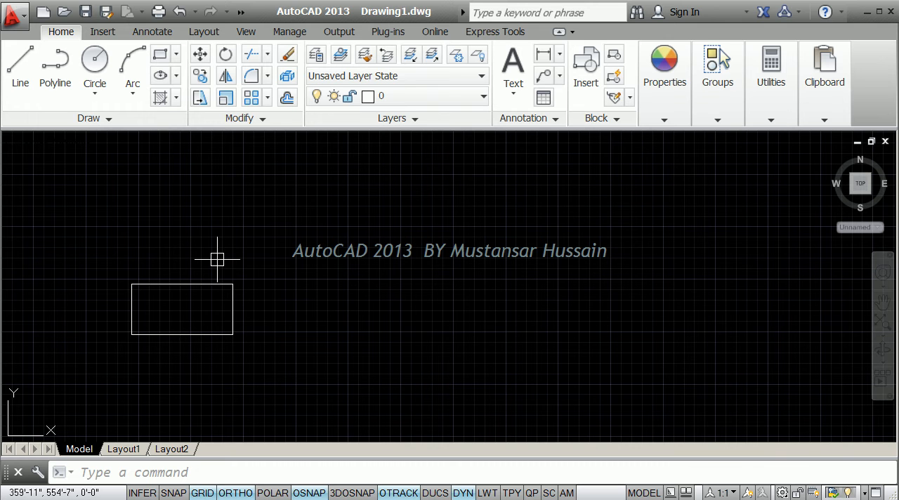
Start copying the rectangle from a base point in empty space below it, using the Array option with 10 items.
text(co)
key(Return)
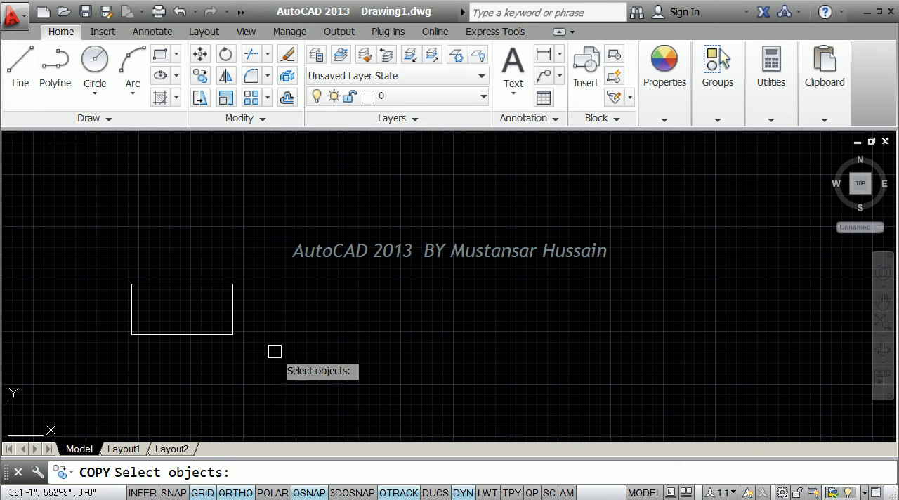
click(275, 359)
click(150, 227)
key(Return)
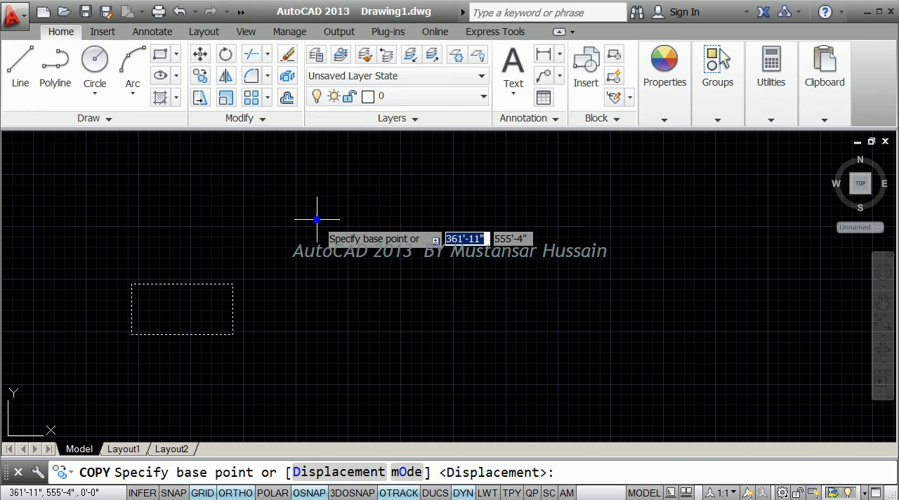
click(192, 358)
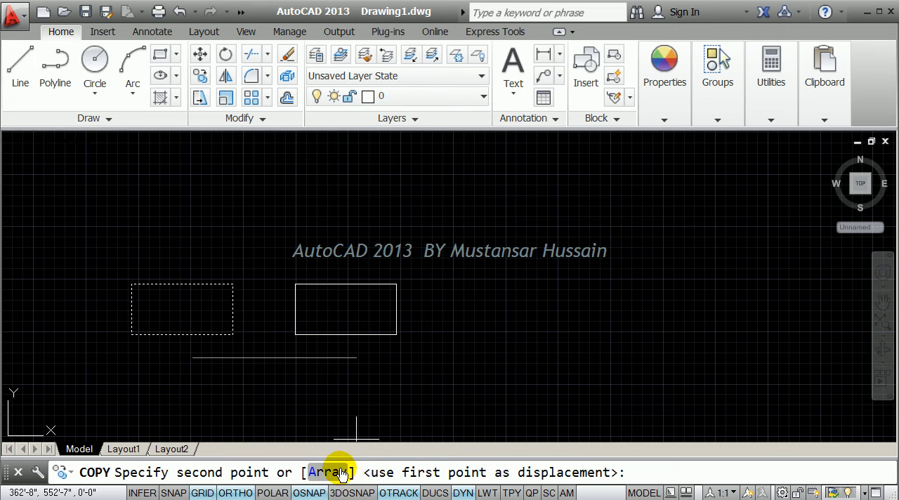
click(318, 476)
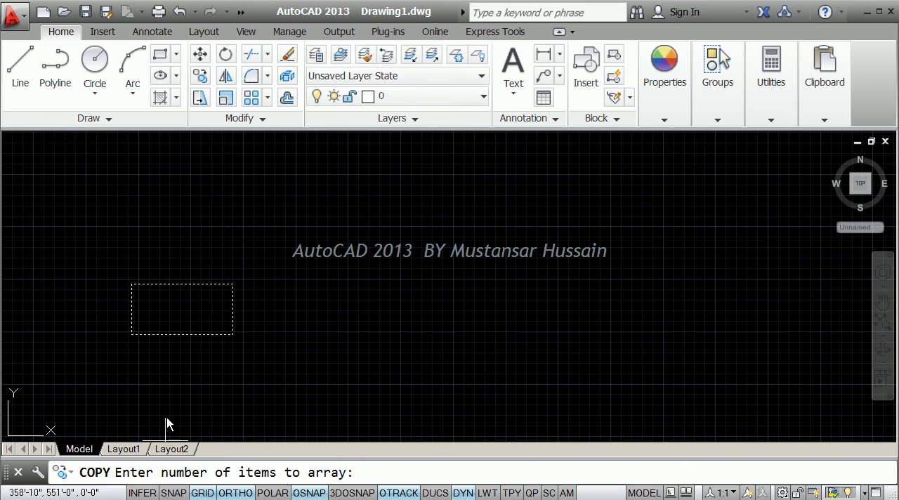
click(369, 470)
click(368, 473)
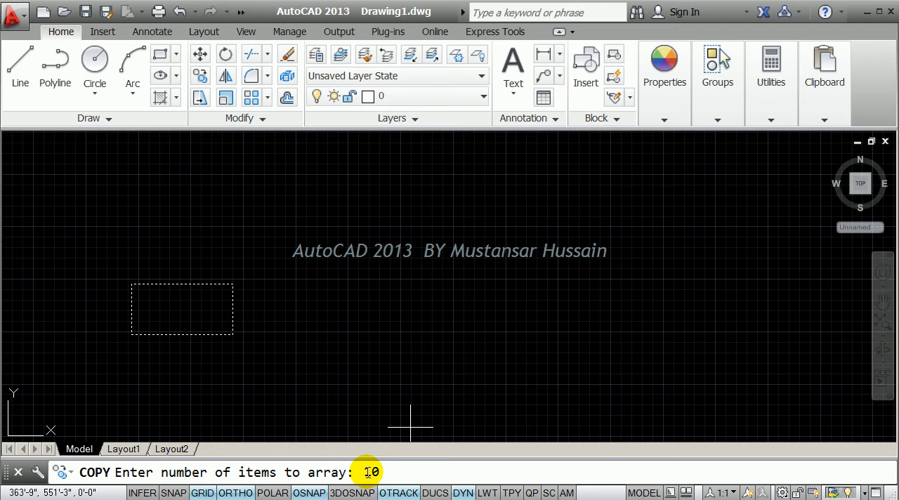
key(Return)
Space the arrayed copies 7' apart horizontally to the right and finish the copy.
scroll(398, 386, down, 8)
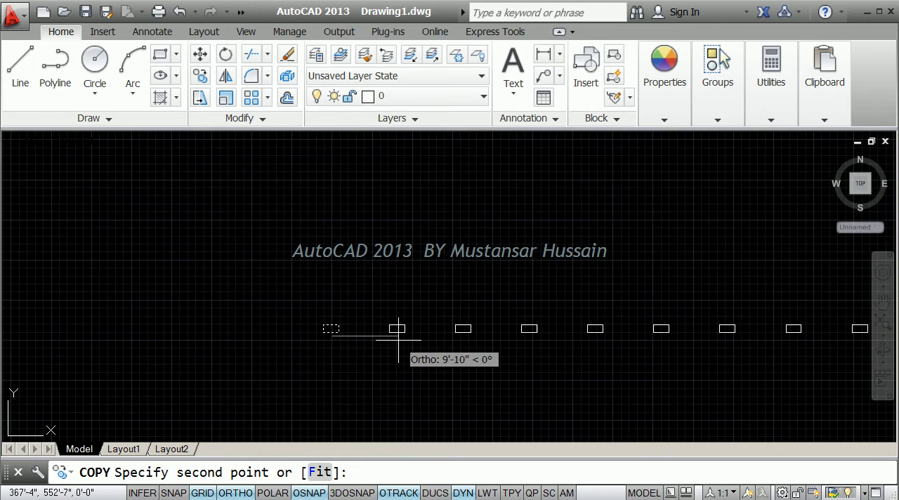
middle_drag(405, 340, 163, 337)
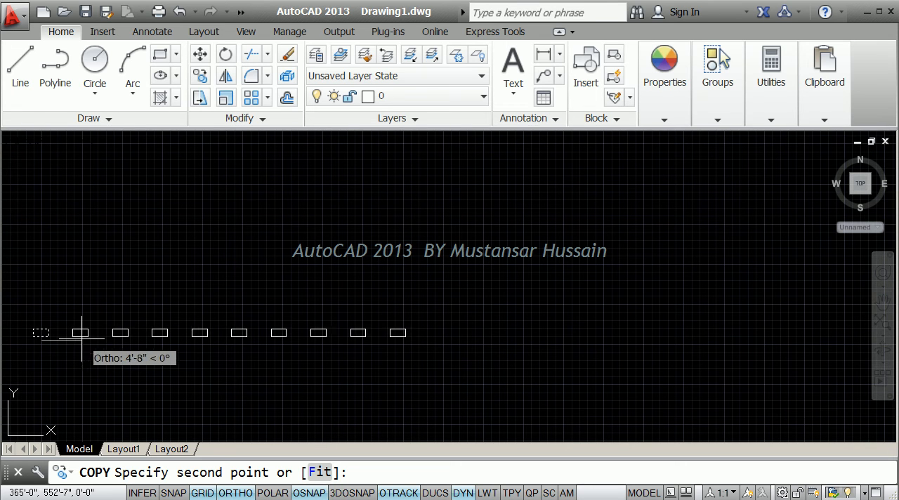
middle_drag(102, 338, 120, 344)
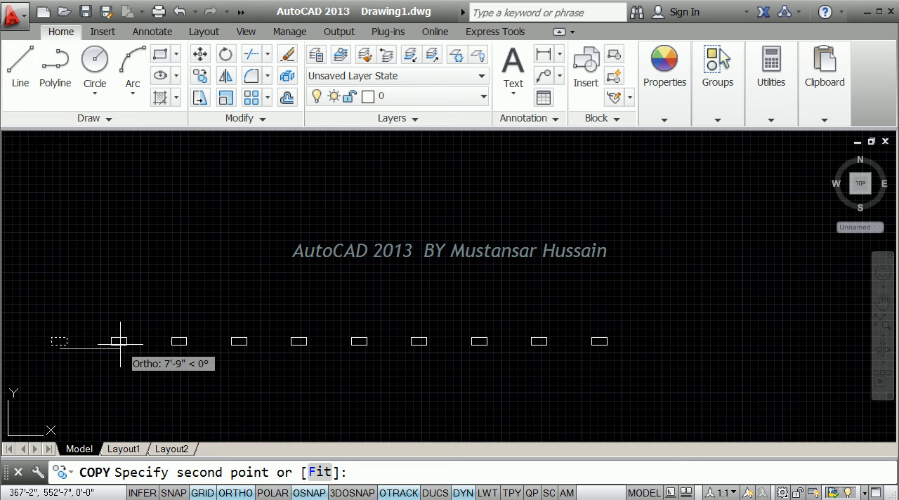
text(7)
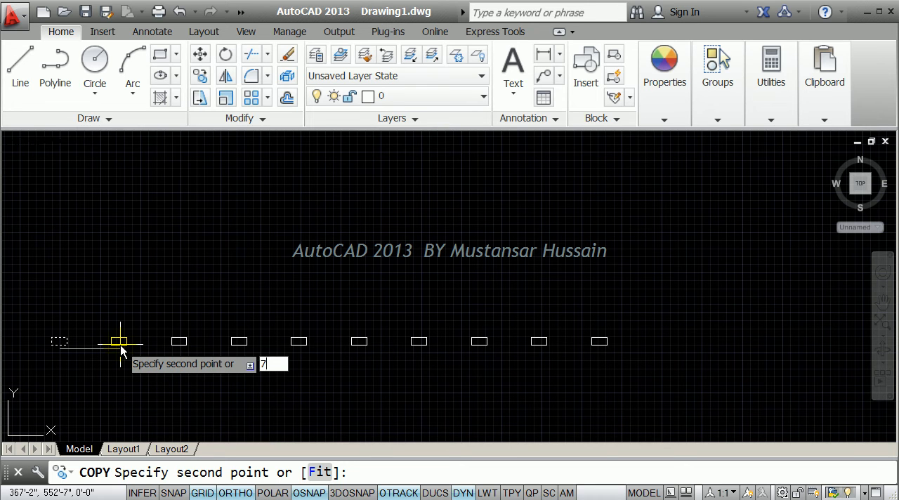
text(')
key(Return)
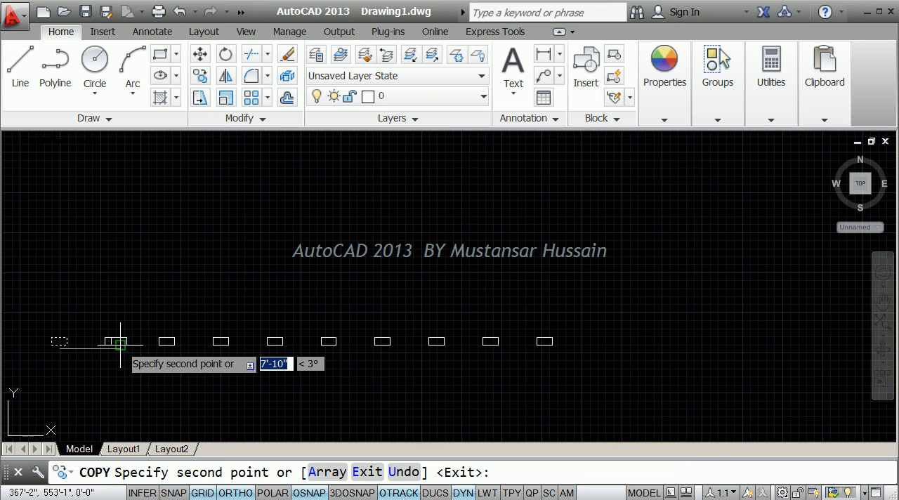
key(Return)
Add an aligned dimension across the gap between the first and second rectangles of the row, using side midpoints.
middle_drag(113, 341, 272, 322)
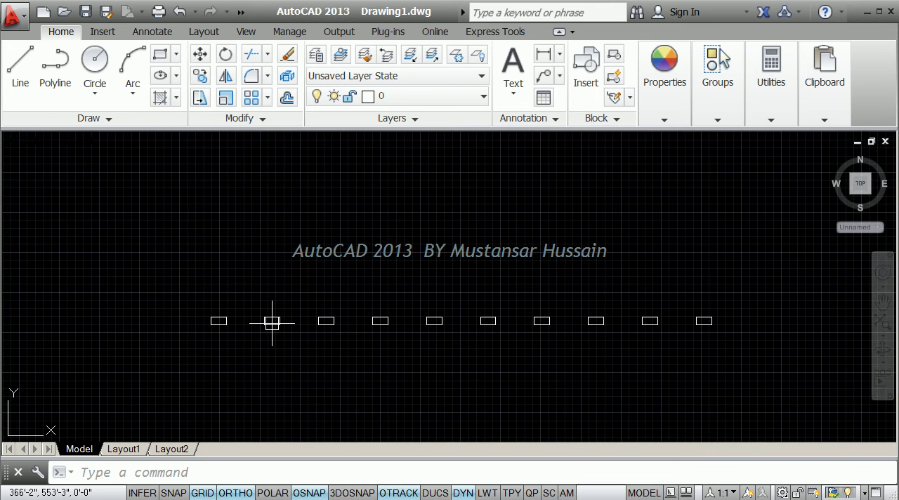
text(dal)
key(Return)
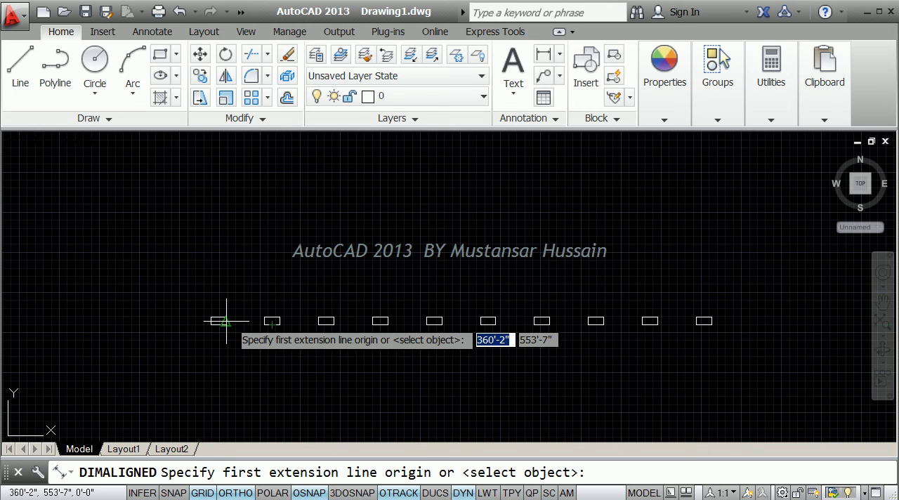
click(227, 321)
click(264, 321)
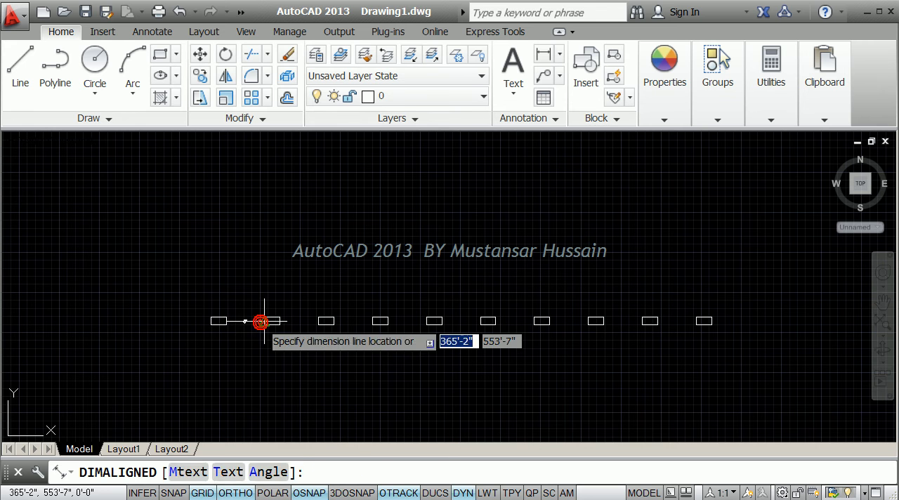
click(241, 321)
Add an aligned dimension across the gap between the seventh and eighth rectangles of the row, using side midpoints.
scroll(236, 320, up, 5)
scroll(538, 332, down, 5)
scroll(458, 367, up, 4)
key(Return)
click(409, 352)
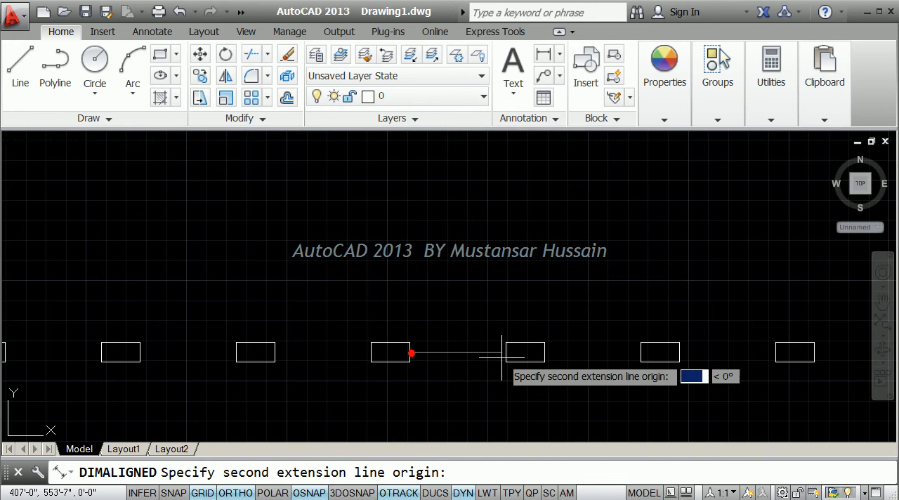
click(506, 353)
click(434, 358)
Start copying the whole row with its dimensions from a base point below it, using the Array option with 5 items.
scroll(429, 359, down, 3)
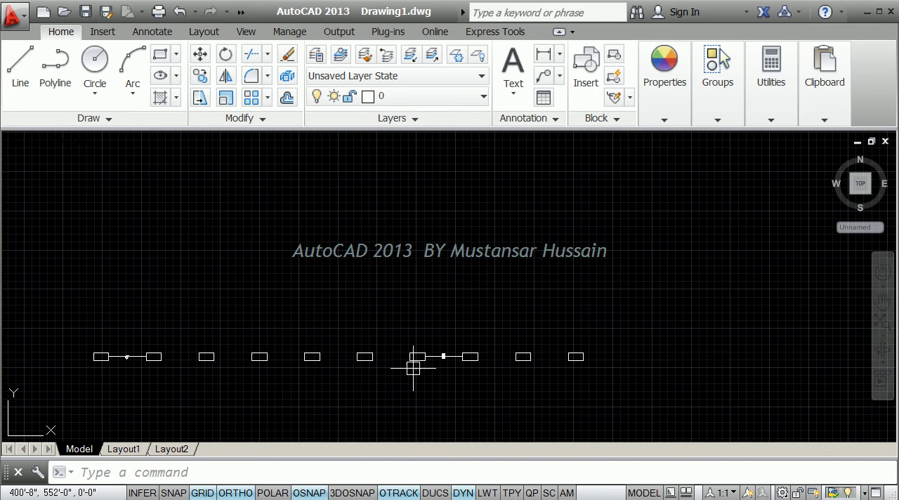
middle_drag(317, 369, 401, 331)
middle_drag(361, 307, 371, 338)
middle_drag(494, 346, 494, 357)
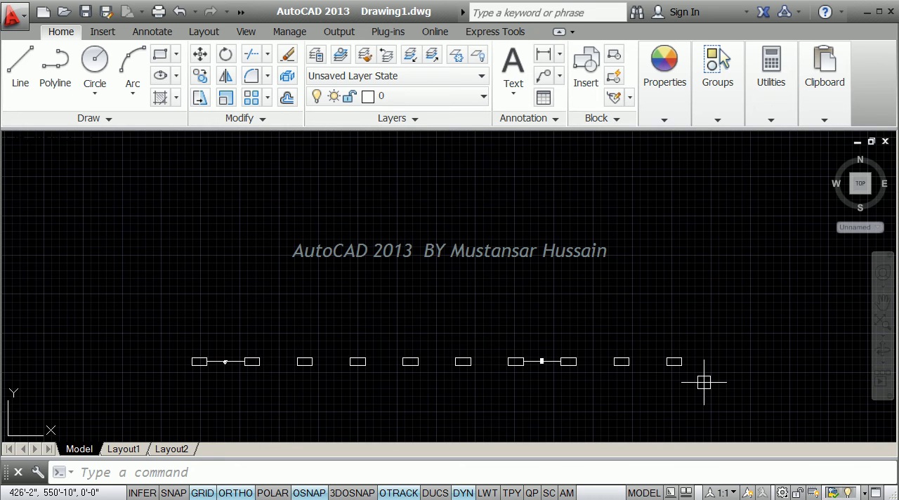
text(co)
key(Return)
click(704, 382)
click(167, 316)
key(Return)
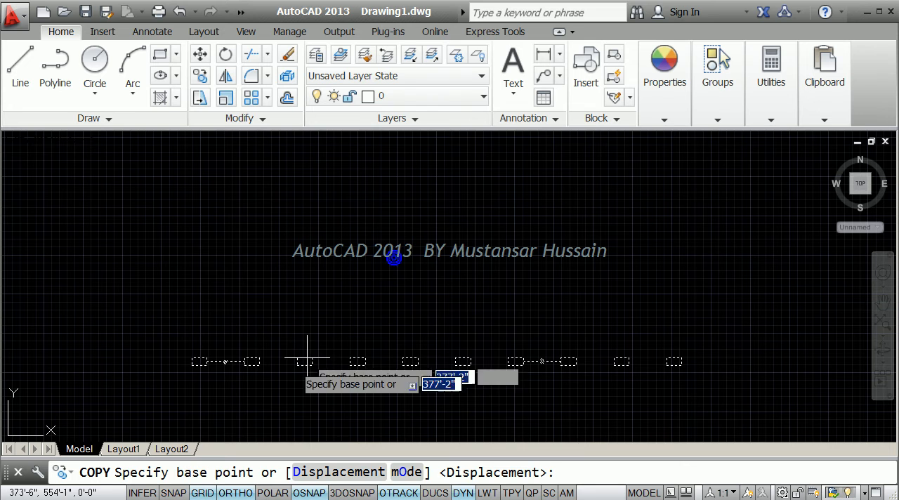
click(180, 406)
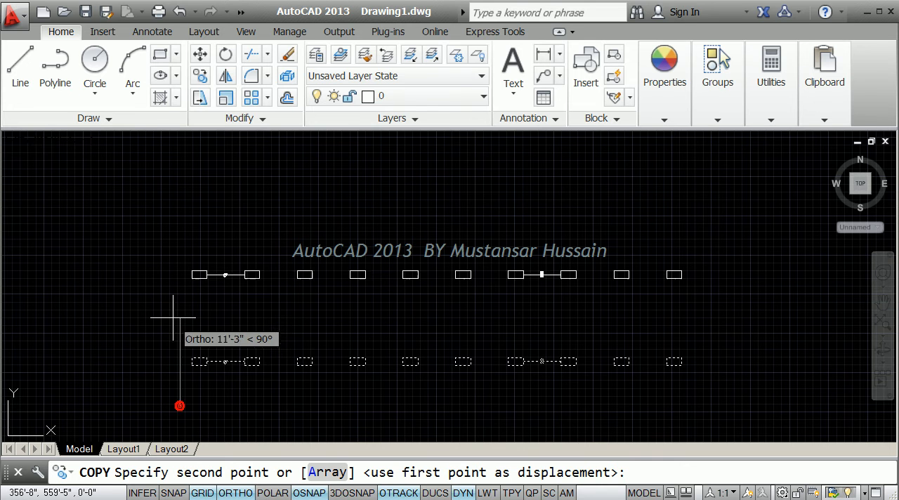
click(325, 469)
click(362, 470)
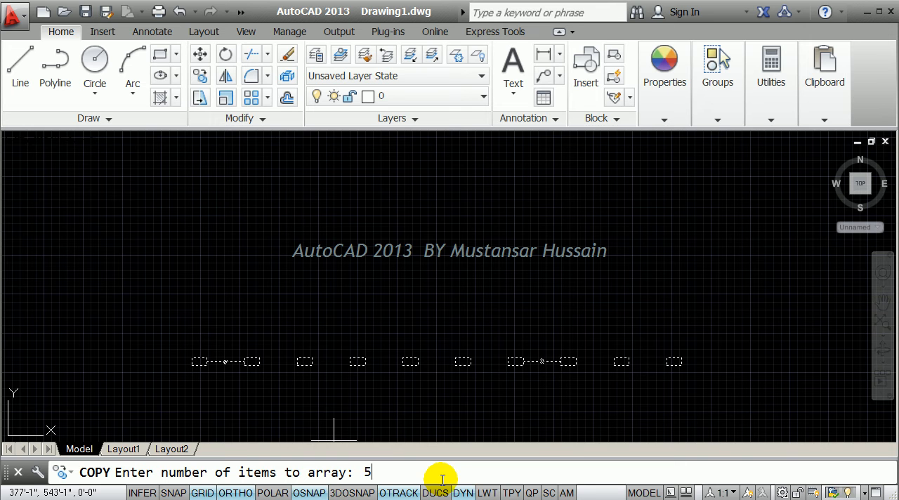
key(Return)
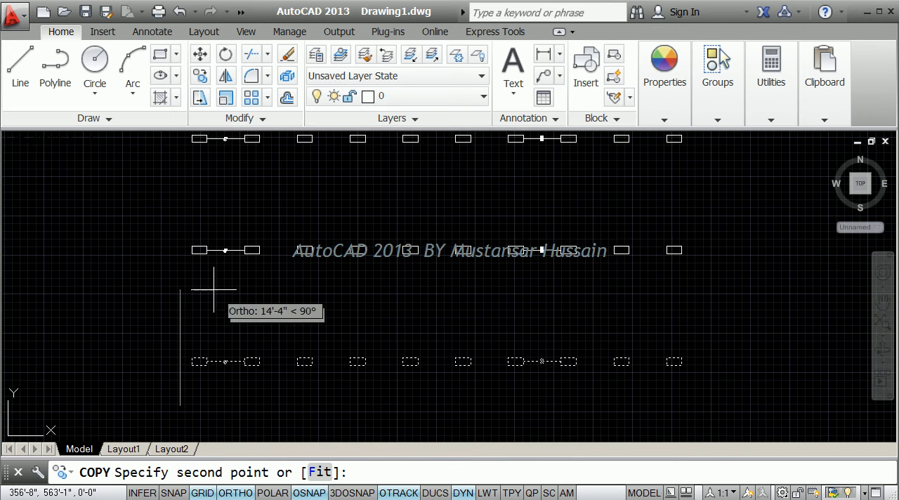
Space the arrayed rows 6' apart vertically upward and finish the copy.
scroll(205, 288, down, 1)
scroll(205, 290, down, 2)
middle_drag(204, 289, 197, 360)
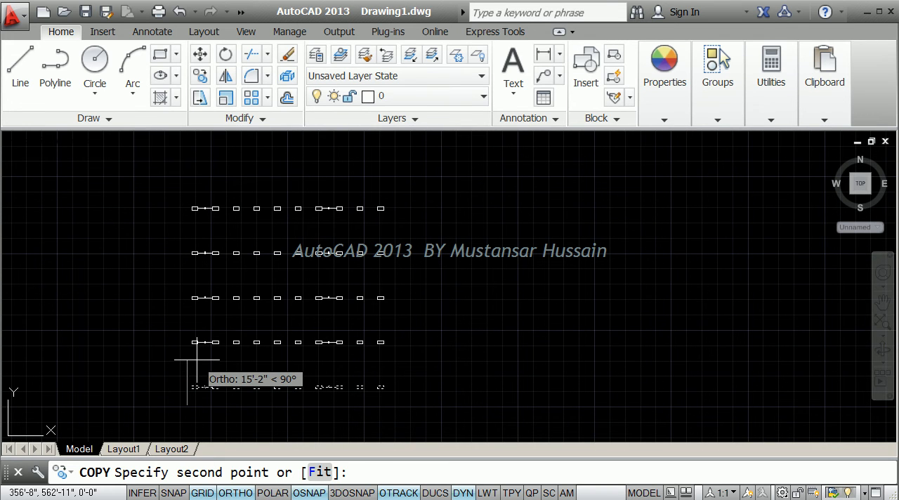
text(6')
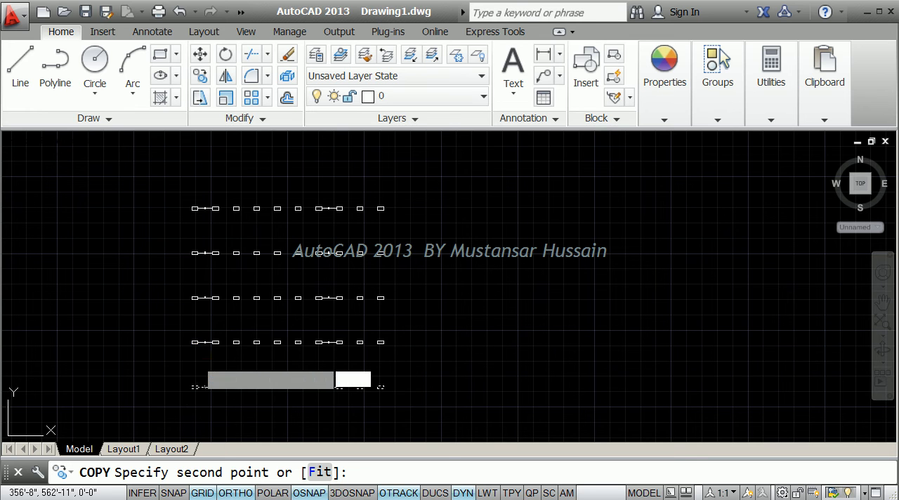
key(Return)
key(Return)
Add a vertical aligned dimension across the gap between the second and third rows' rectangles in the third column, using side midpoints.
scroll(232, 351, up, 3)
middle_drag(249, 346, 269, 287)
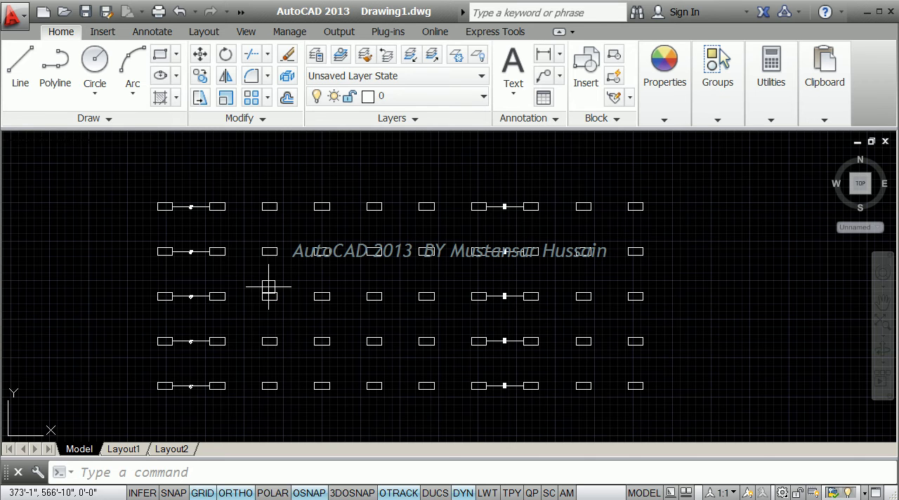
text(dal)
key(Return)
scroll(269, 291, up, 3)
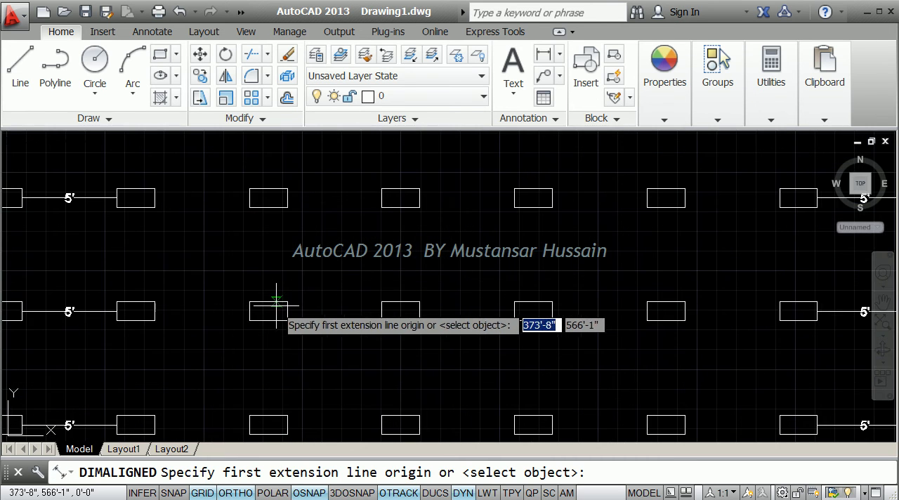
click(272, 304)
click(268, 207)
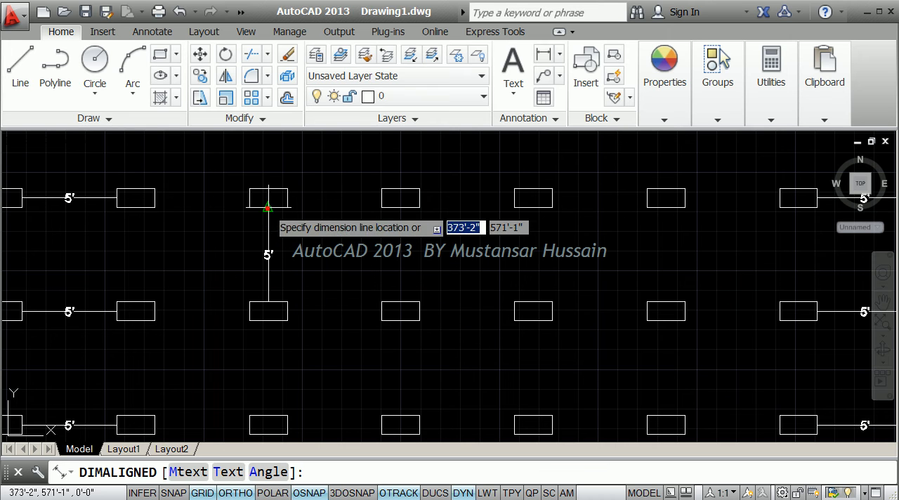
click(279, 227)
Dimension the height of the third-column rectangle in the second row, placing the aligned dimension beside its left side.
mouse_move(246, 261)
middle_down()
mouse_move(263, 261)
mouse_move(307, 286)
middle_up()
scroll(313, 226, up, 4)
text(l)
key(Return)
key(Return)
click(317, 233)
click(283, 228)
middle_drag(298, 257, 295, 215)
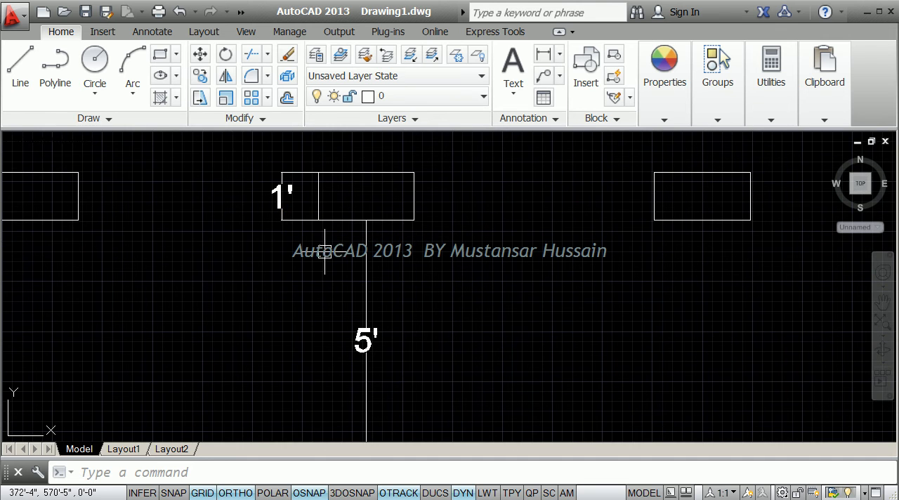
Delete the entire grid of rectangles together with all its dimensions.
scroll(330, 264, down, 2)
scroll(360, 263, down, 2)
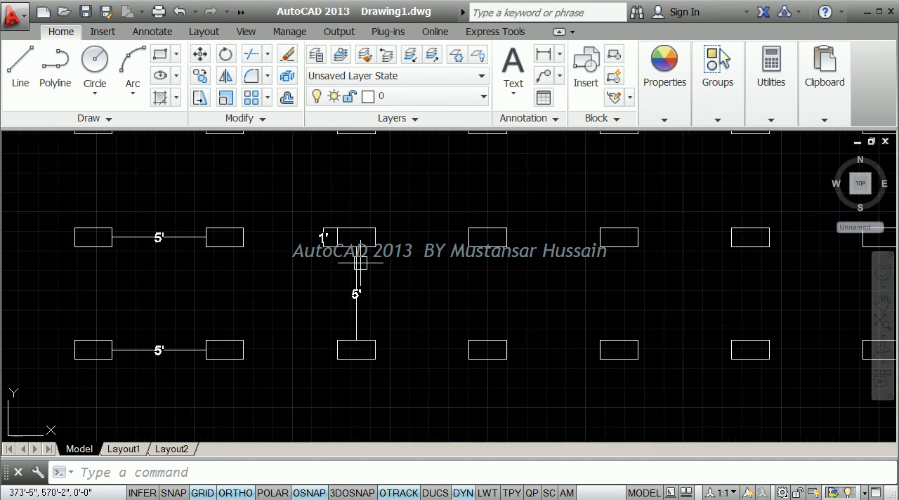
scroll(363, 262, down, 1)
middle_drag(571, 317, 500, 286)
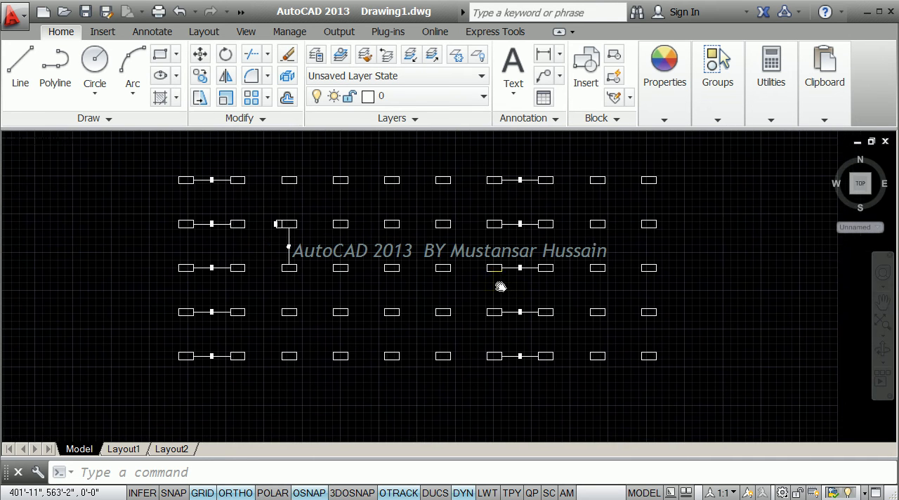
click(665, 400)
click(129, 152)
mouse_move(386, 227)
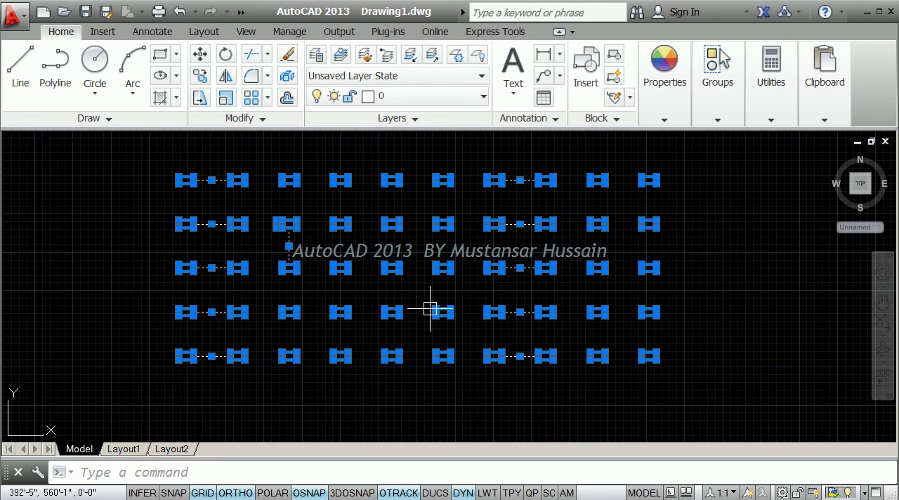
key(Delete)
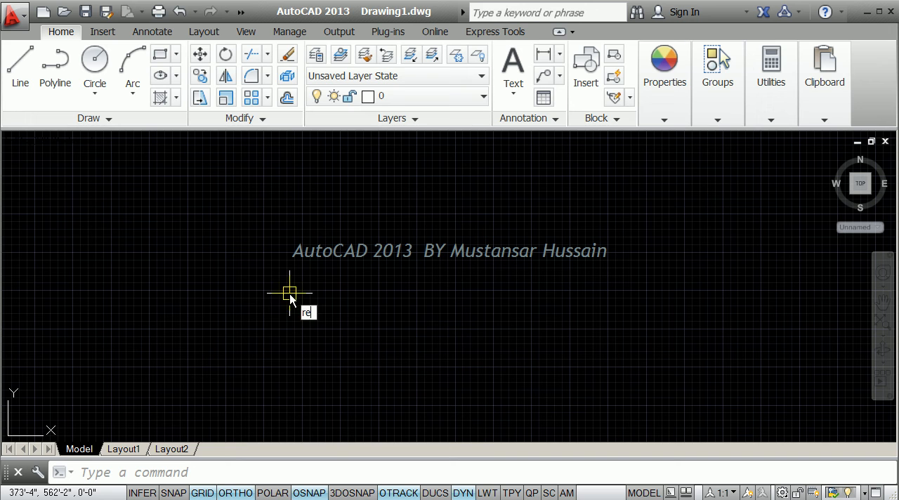
Draw a 12" by 12" rectangle in the empty drawing area.
click(302, 312)
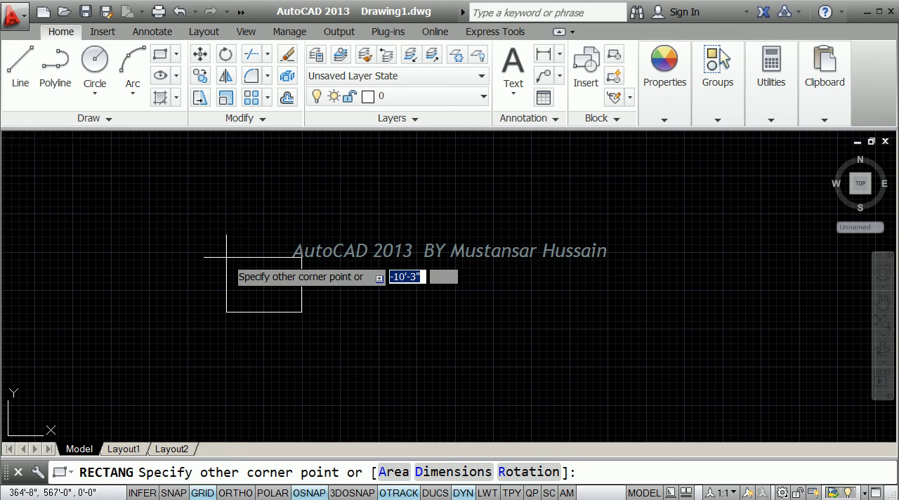
text(@12)
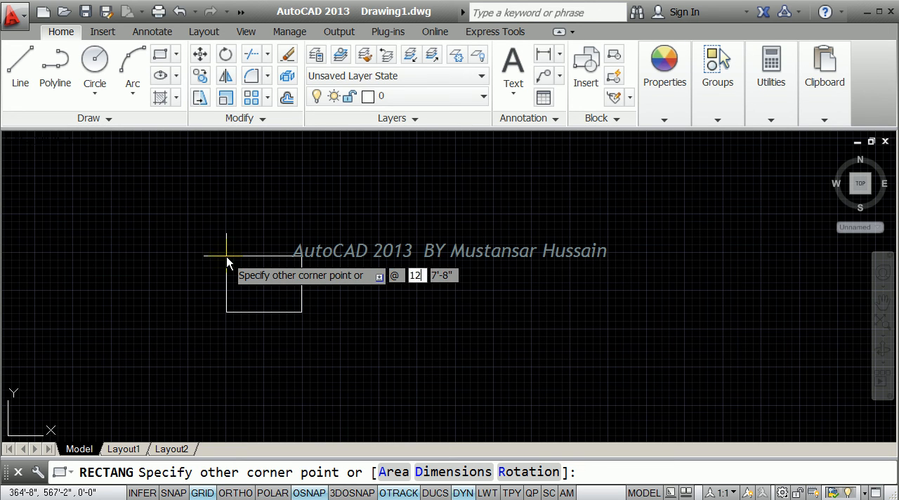
key(Tab)
text(12)
key(Return)
scroll(302, 281, up, 5)
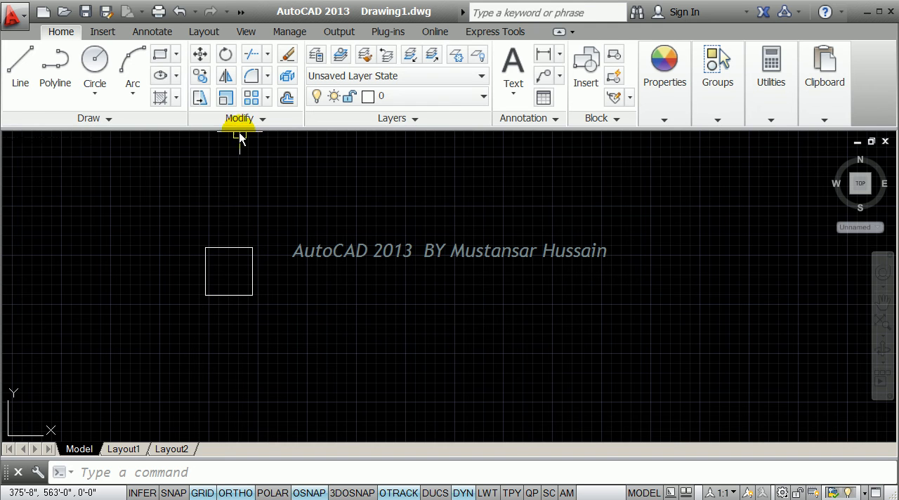
Create a rectangular array of the 12" square and set its column count to 10.
click(268, 99)
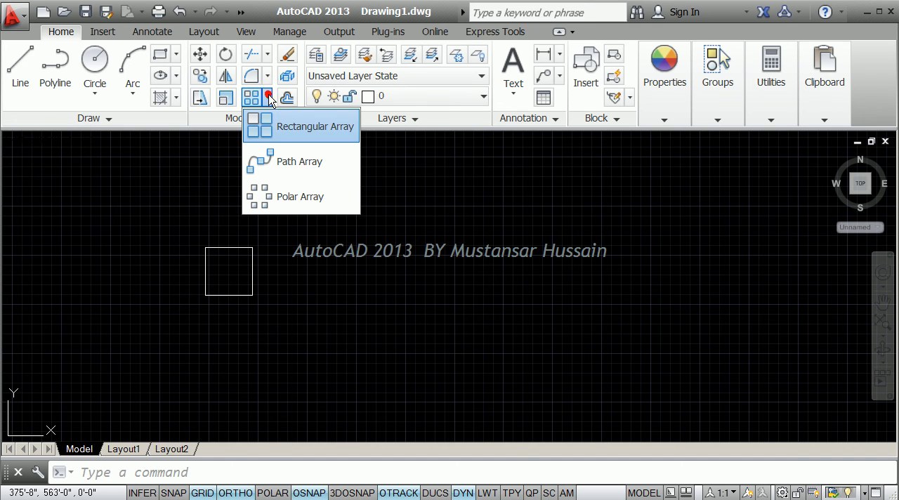
click(302, 128)
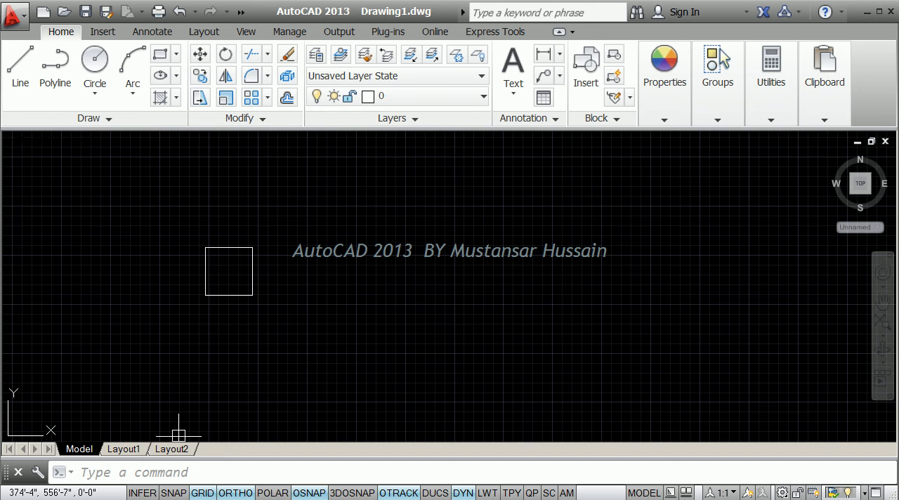
click(111, 471)
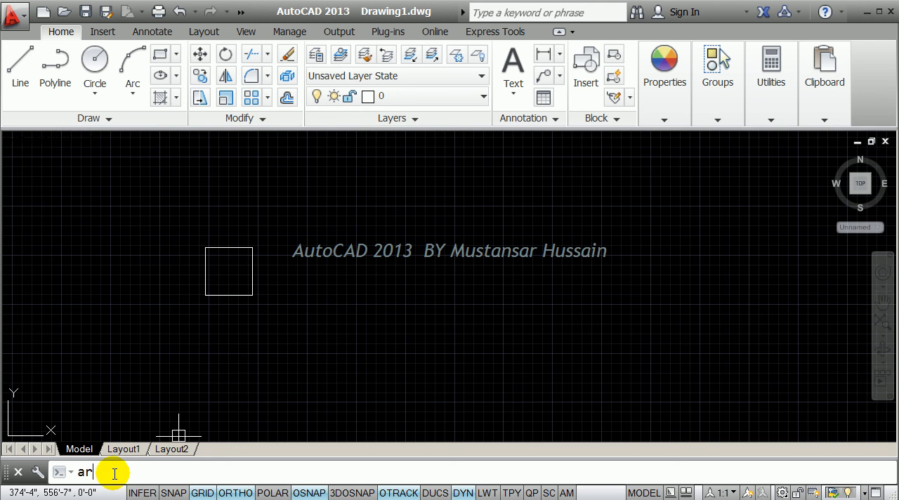
text(AR)
key(Return)
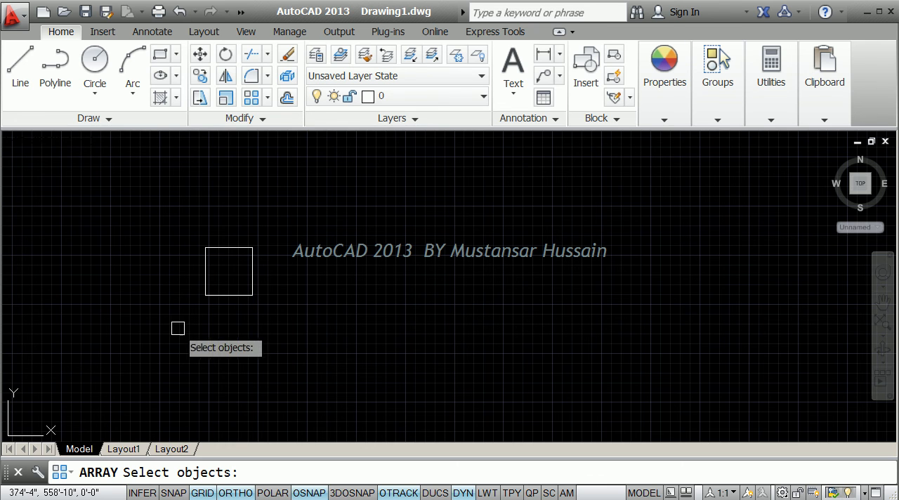
click(268, 310)
click(177, 218)
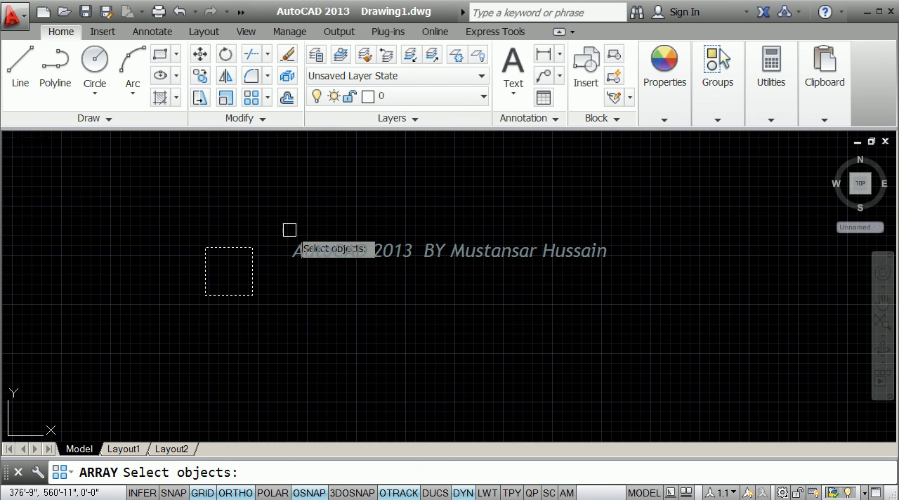
key(Return)
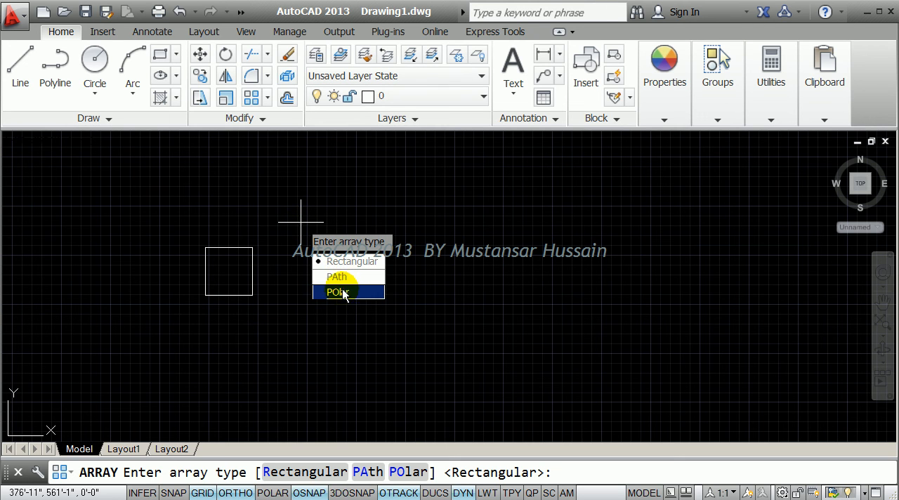
click(346, 267)
scroll(344, 271, down, 3)
middle_drag(347, 215, 301, 284)
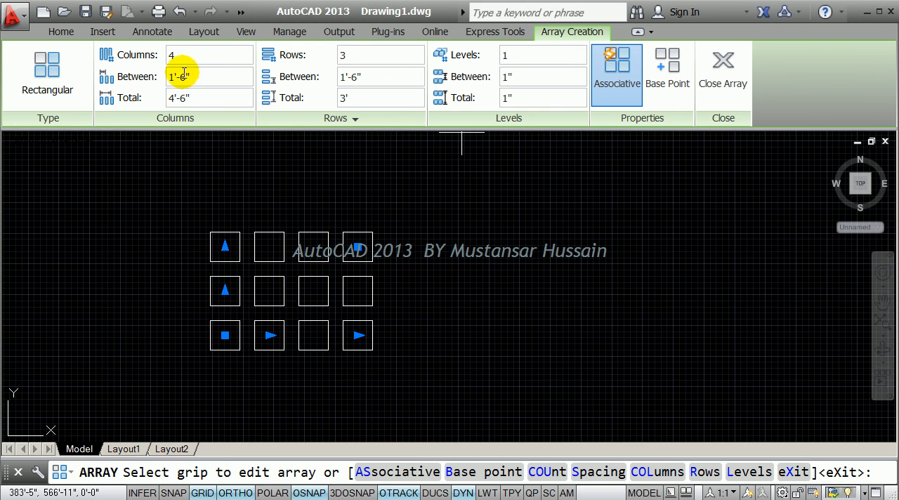
click(170, 52)
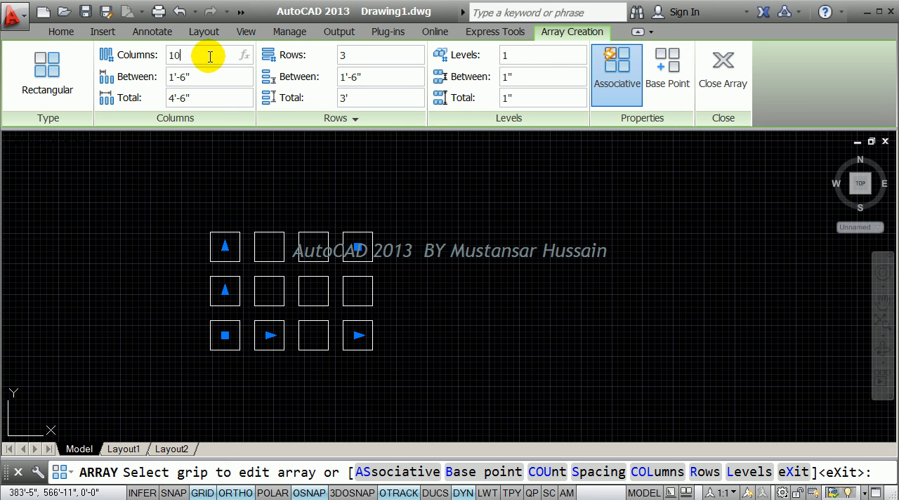
key(Return)
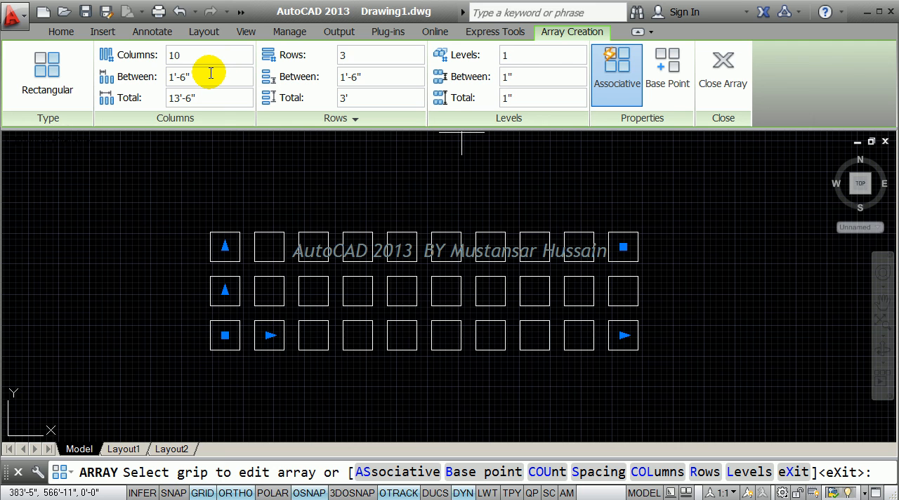
Set the spacing between the array's columns to 6".
click(209, 75)
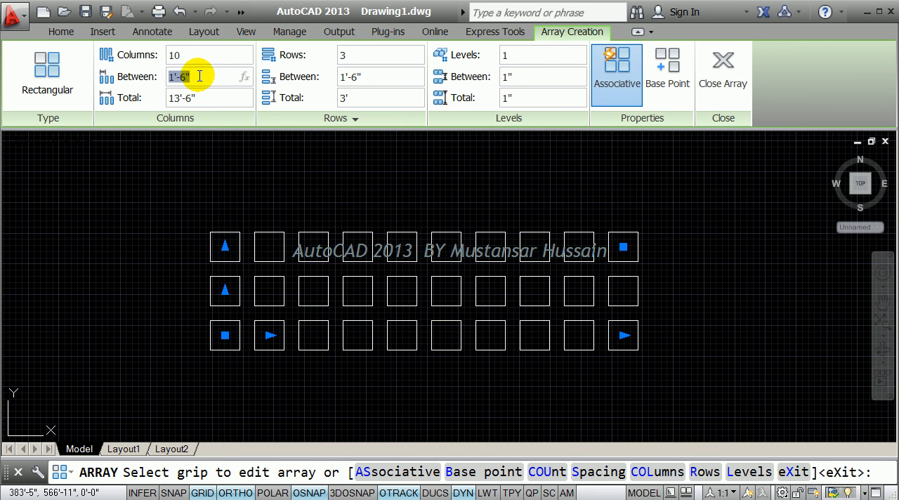
text(6)
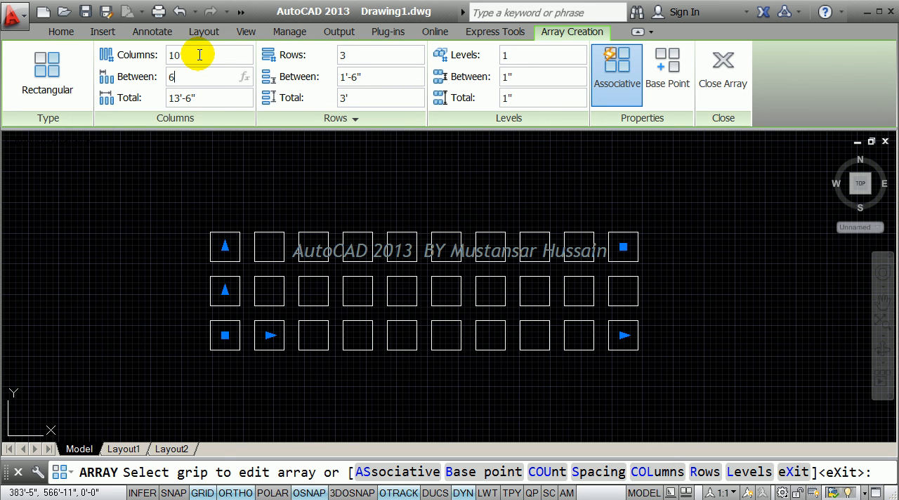
key(Return)
scroll(209, 202, up, 2)
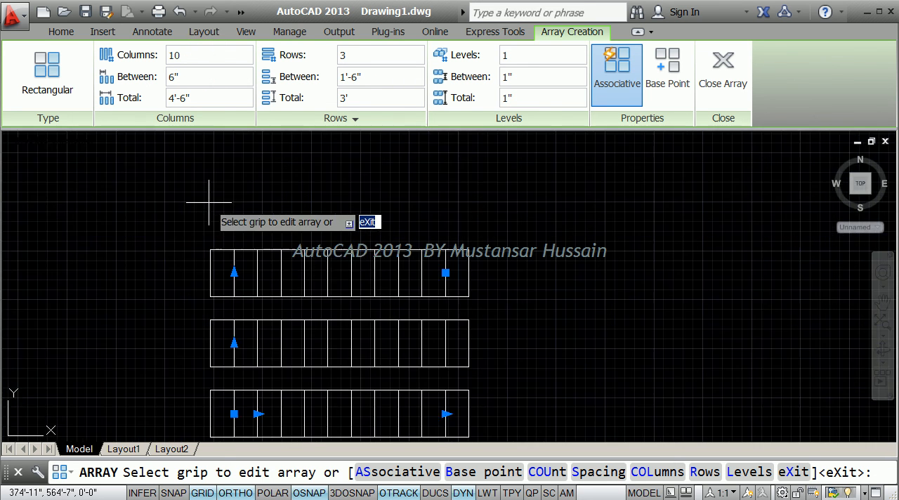
Set the spacing between the array's columns to 24".
drag(199, 76, 158, 80)
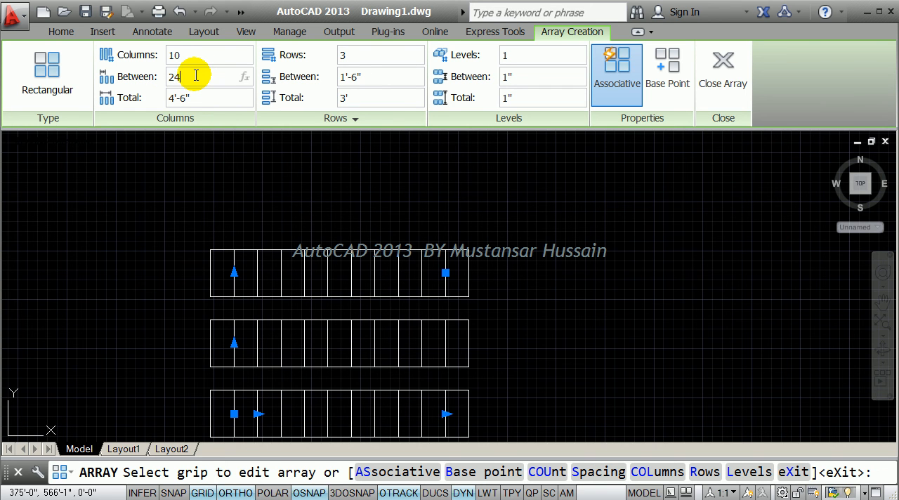
text(24)
key(Return)
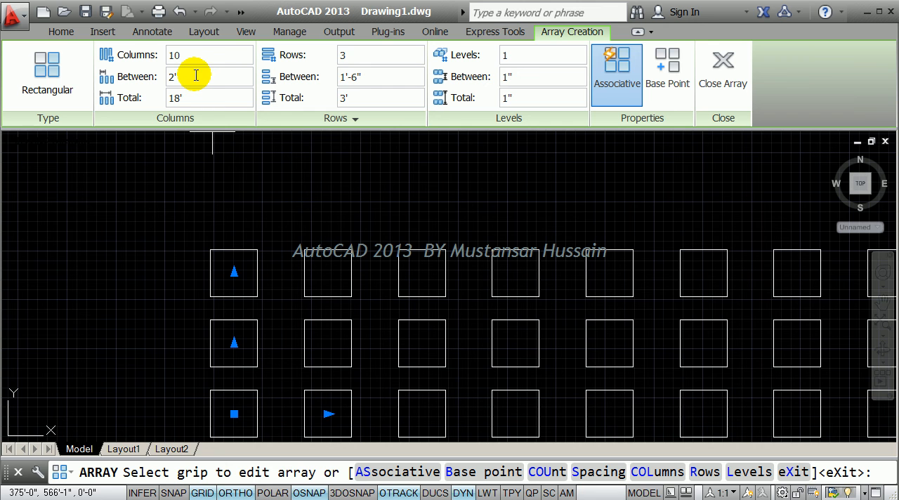
Set the array's row count to 10 and finish the array.
click(376, 54)
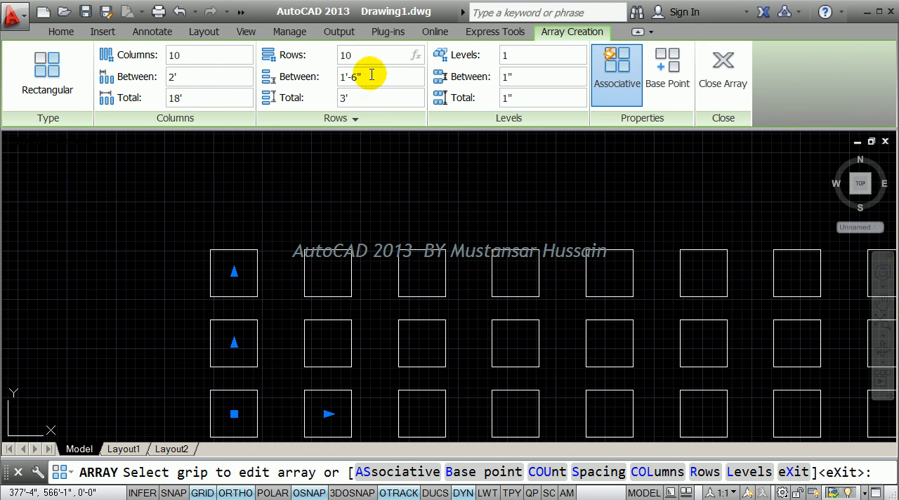
click(371, 77)
scroll(299, 197, down, 6)
middle_drag(372, 193, 323, 289)
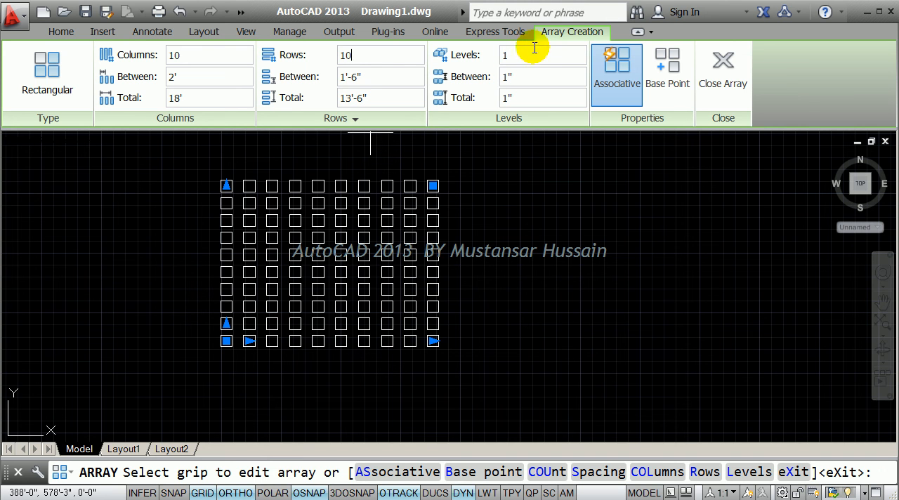
click(723, 62)
middle_drag(485, 185, 474, 217)
scroll(290, 275, up, 2)
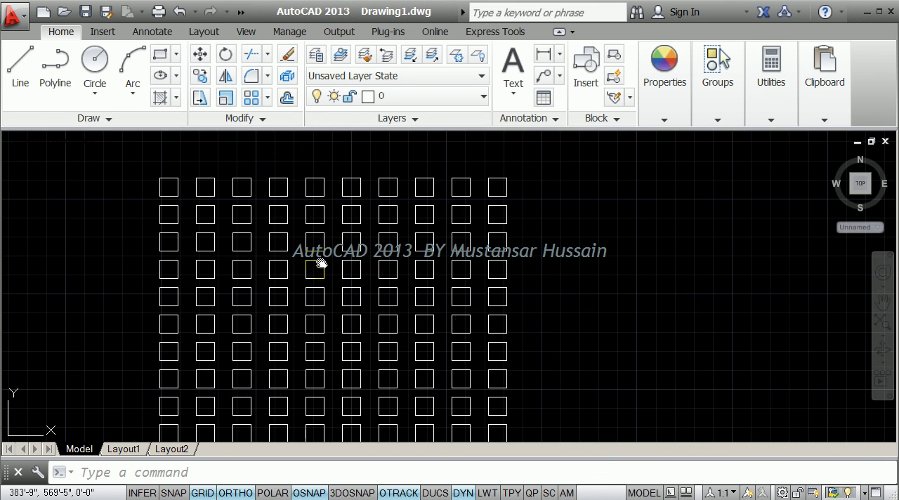
middle_drag(317, 263, 349, 237)
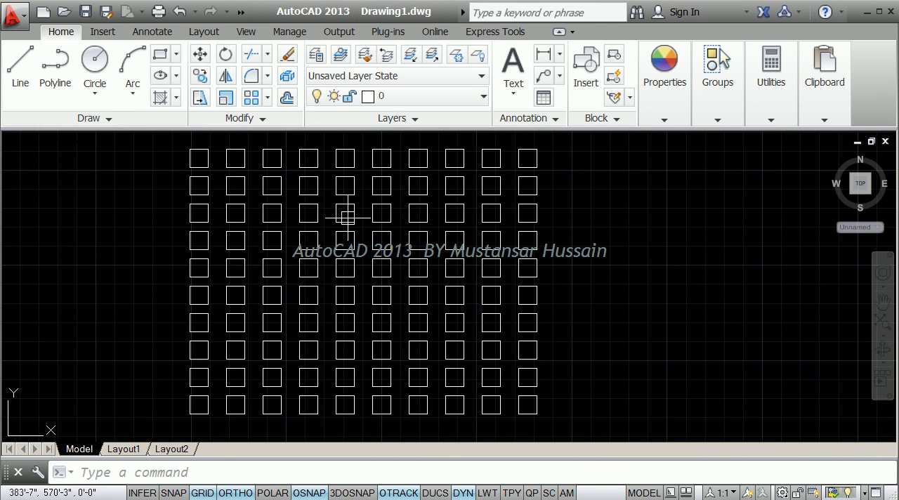
Select the finished array of squares to open its array settings.
click(347, 215)
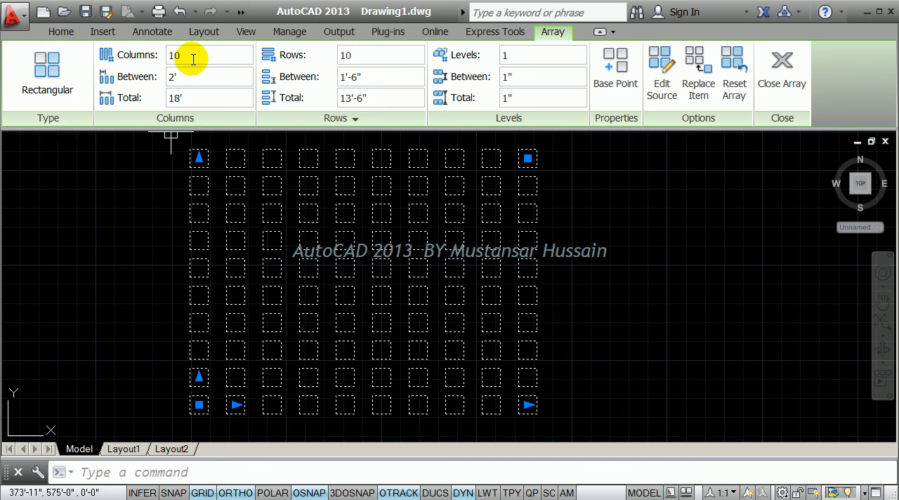
scroll(413, 225, down, 2)
middle_drag(413, 225, 382, 228)
scroll(343, 256, up, 2)
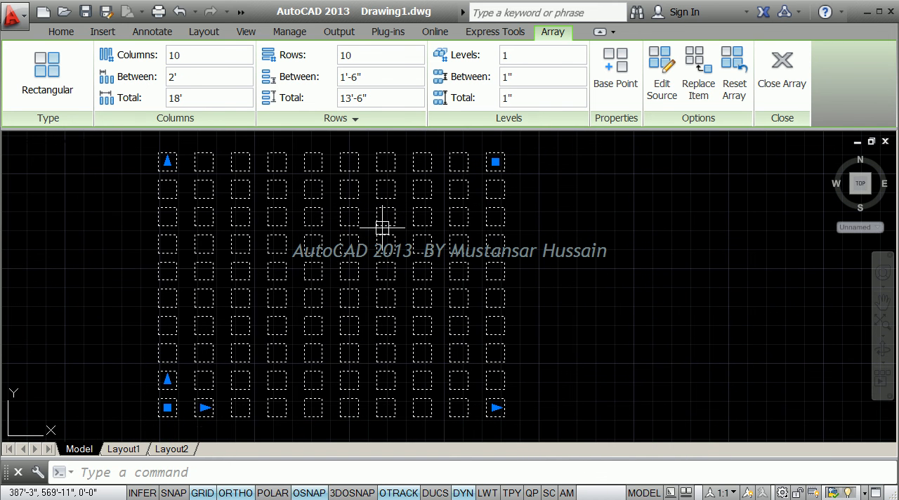